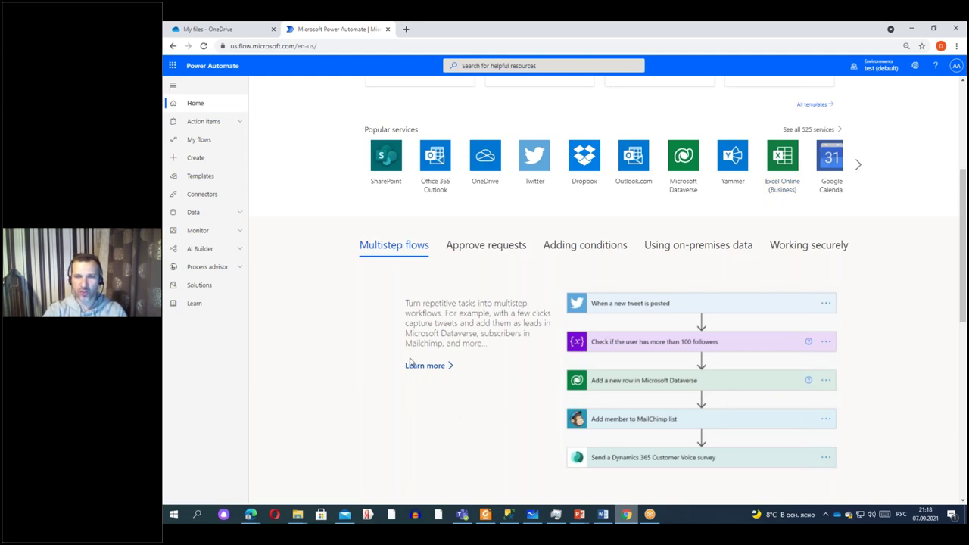
scroll(757, 292, "down", 2)
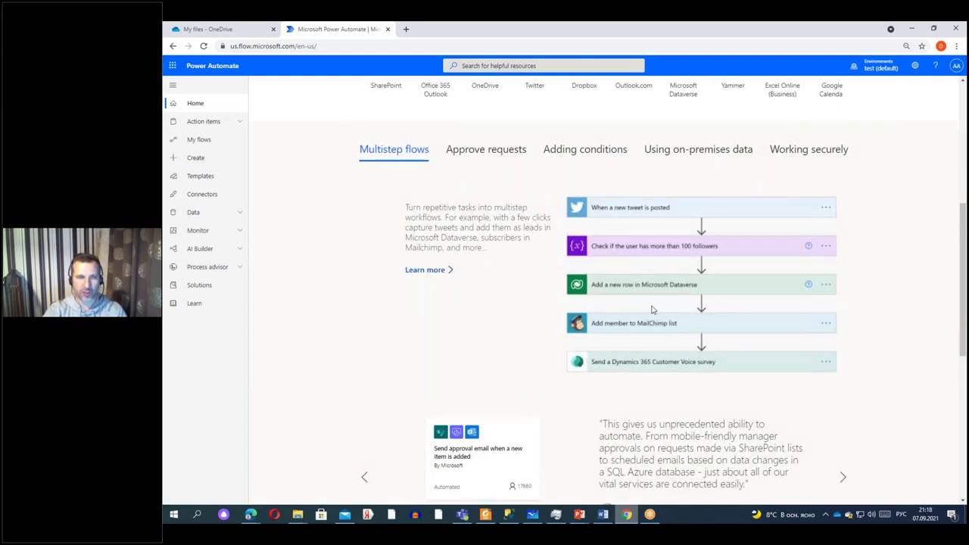
scroll(653, 309, "down", 5)
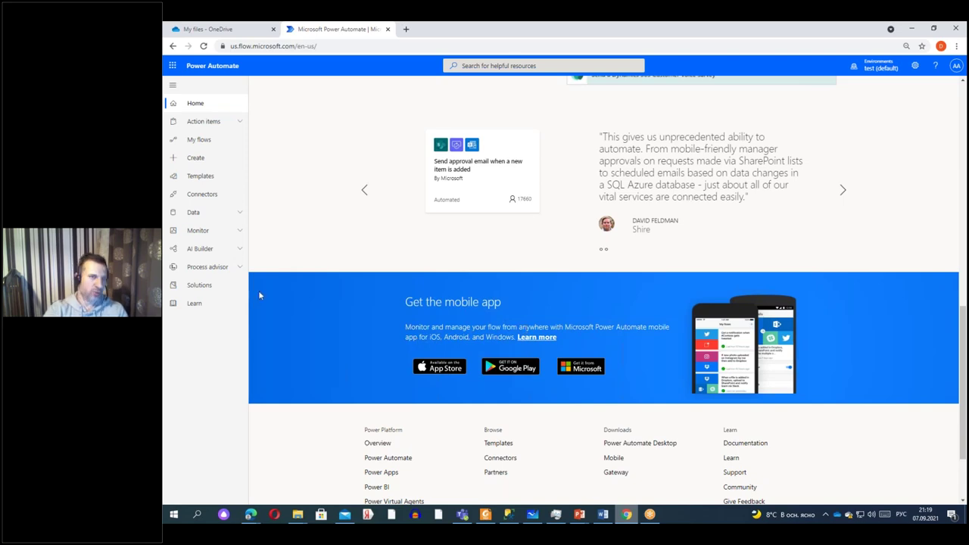
scroll(287, 202, "up", 15)
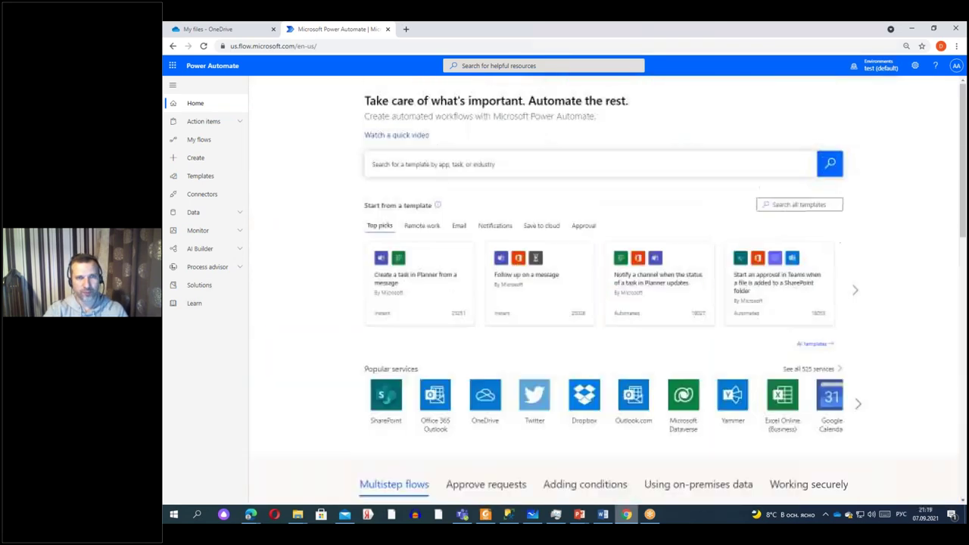
Open My flows to list the five existing cloud flows, including excel and the Planner flow.
left_click(199, 140)
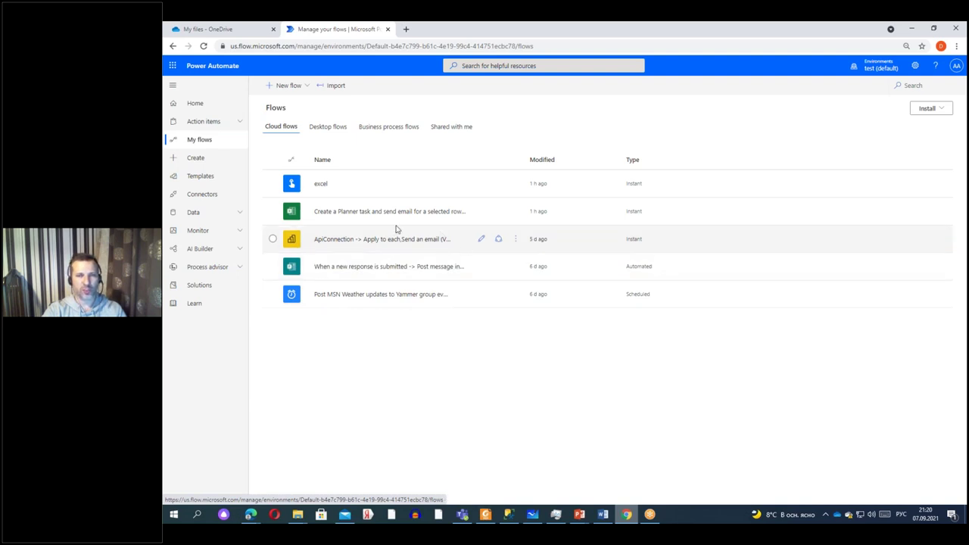
Check the New flow options, then go to the Create page with blank flow types and Top picks.
left_click(306, 87)
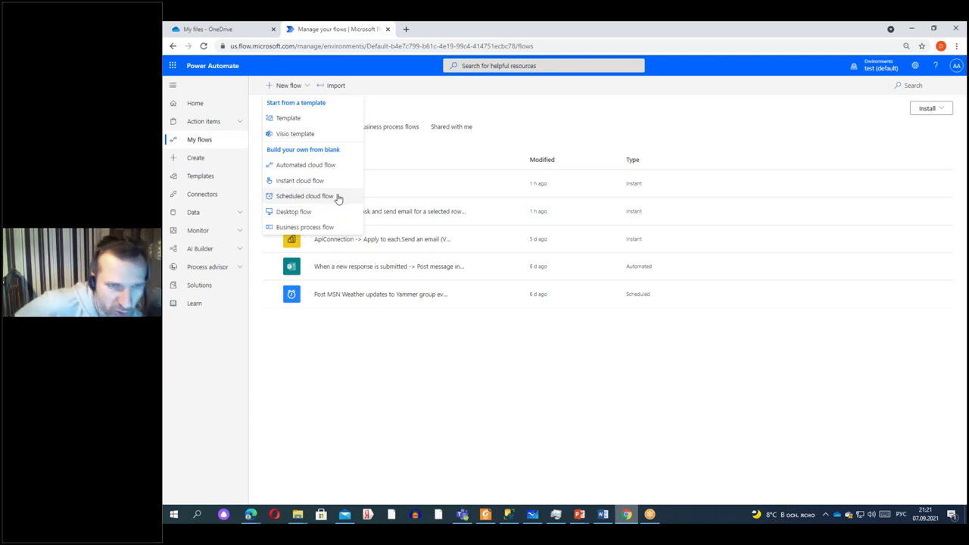
left_click(199, 163)
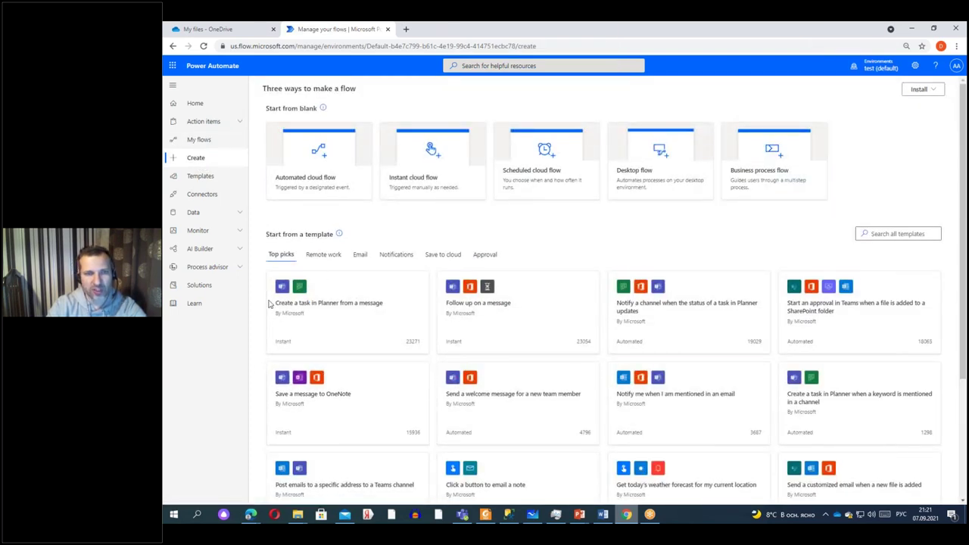
Open the Templates gallery, sorted by popularity and led by the MSN Weather-to-Yammer template.
scroll(627, 331, "down", 3)
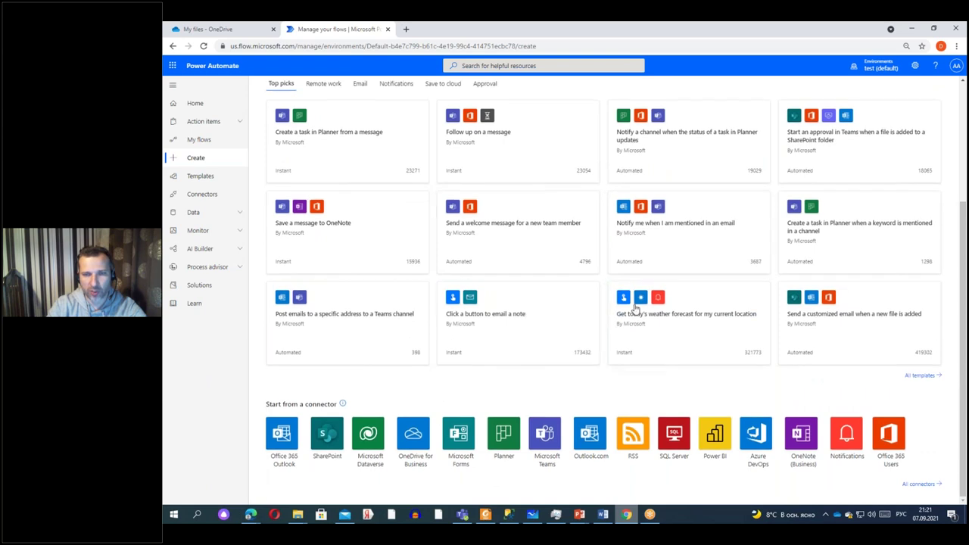
left_click(192, 178)
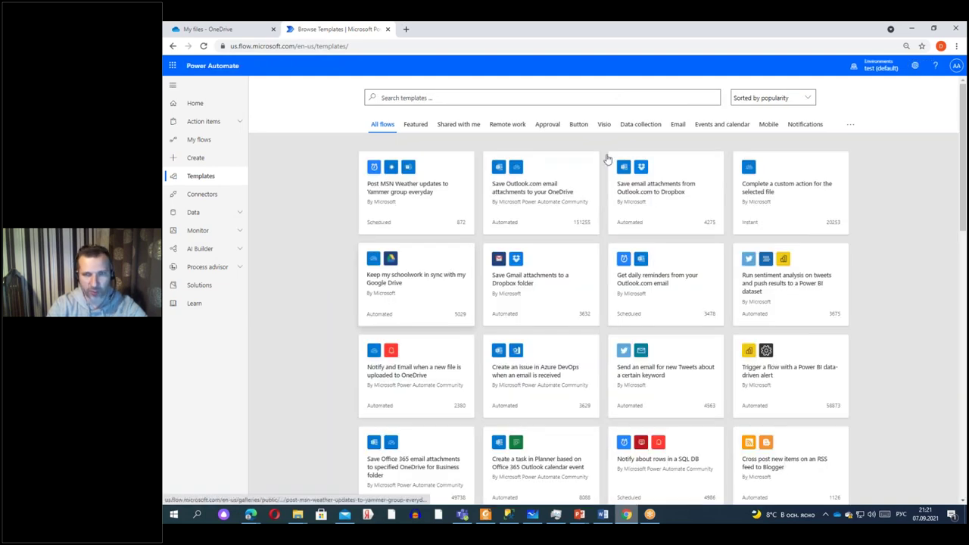
Expand AI Builder in the navigation to show Build, Models and Document automation (preview).
scroll(607, 159, "down", 3)
scroll(529, 153, "up", 3)
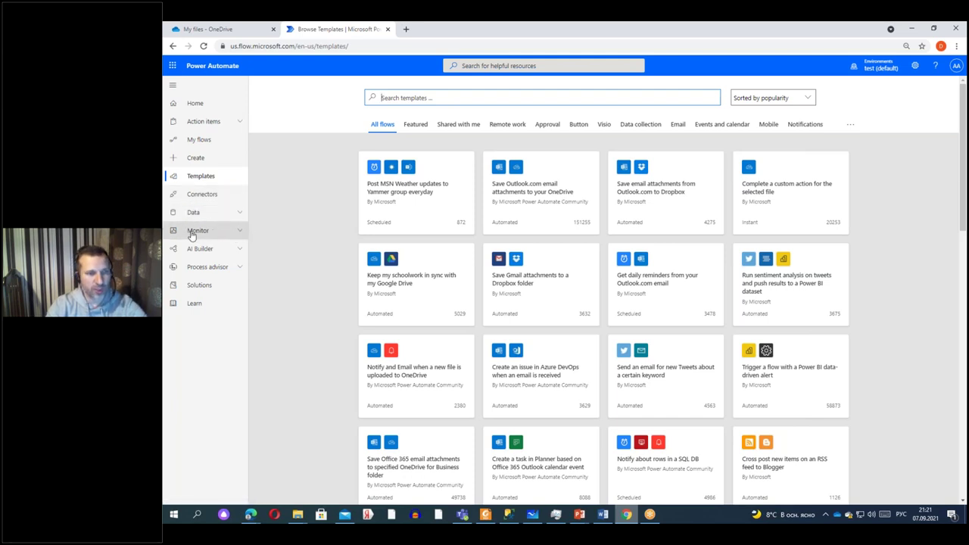
left_click(236, 251)
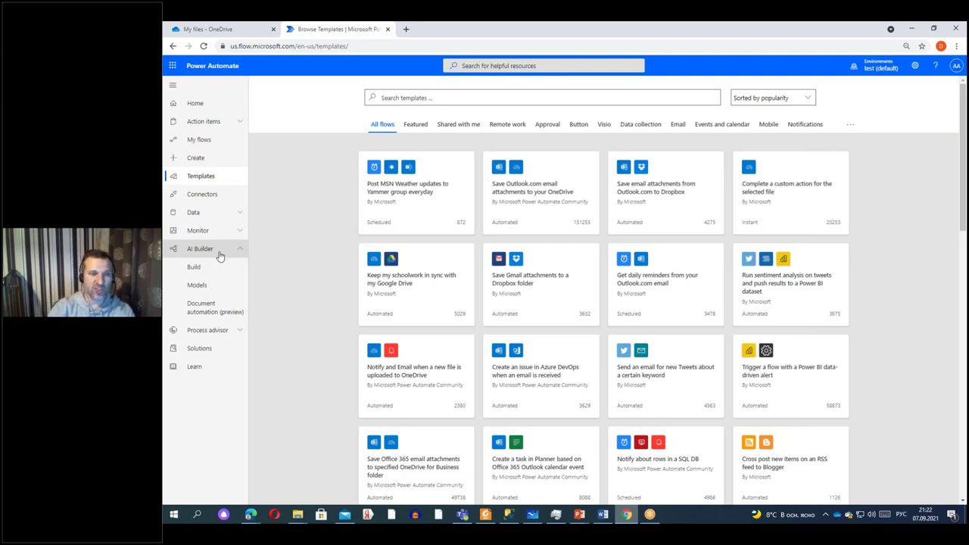
Open the AI Builder Build page, then bring up the Office 365 app launcher.
left_click(204, 268)
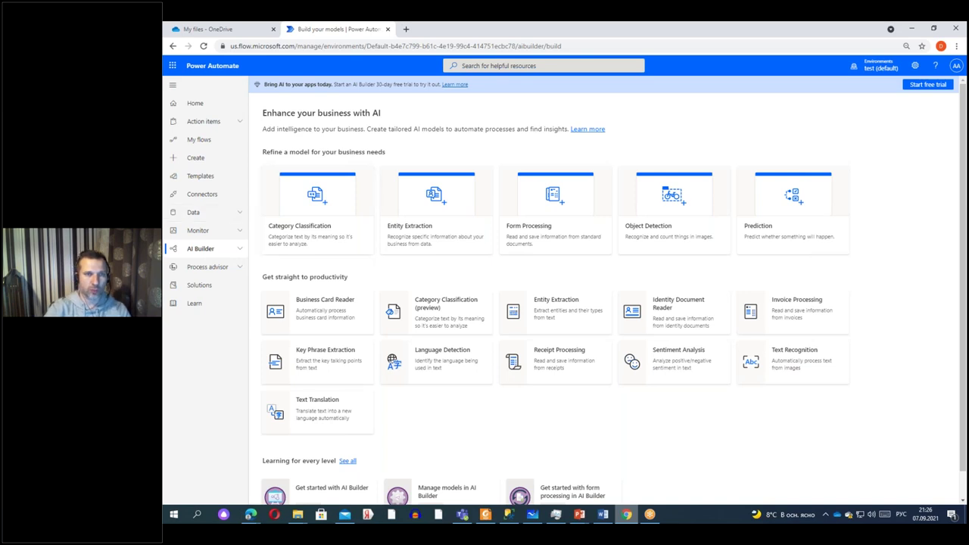
left_click(176, 66)
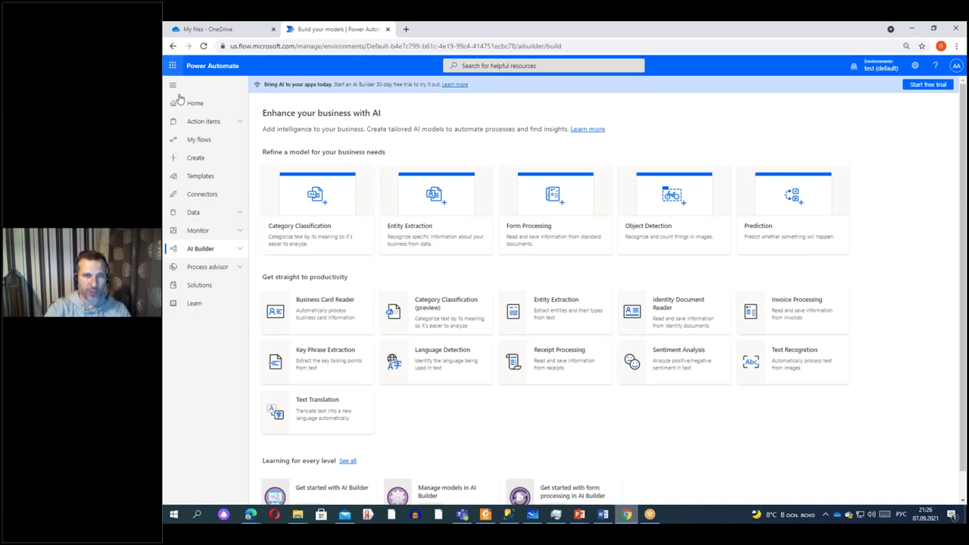
Open Forms in a new tab from All apps and edit My test, skipping the security prompt.
left_click(187, 265)
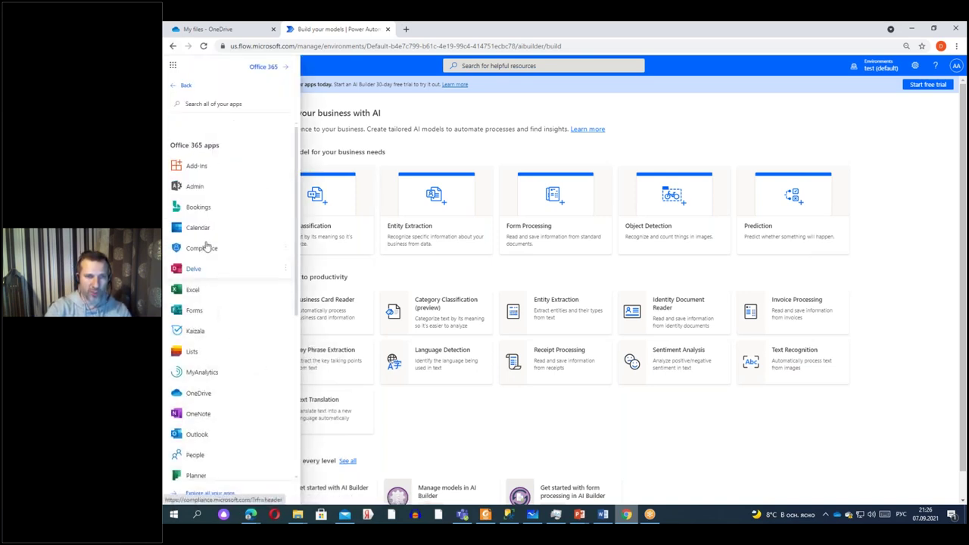
left_click(286, 310)
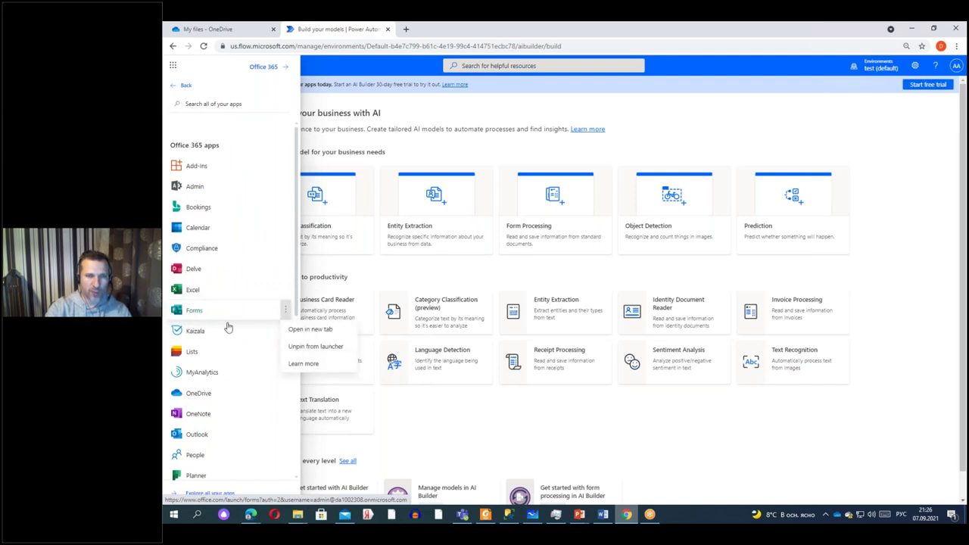
left_click(312, 331)
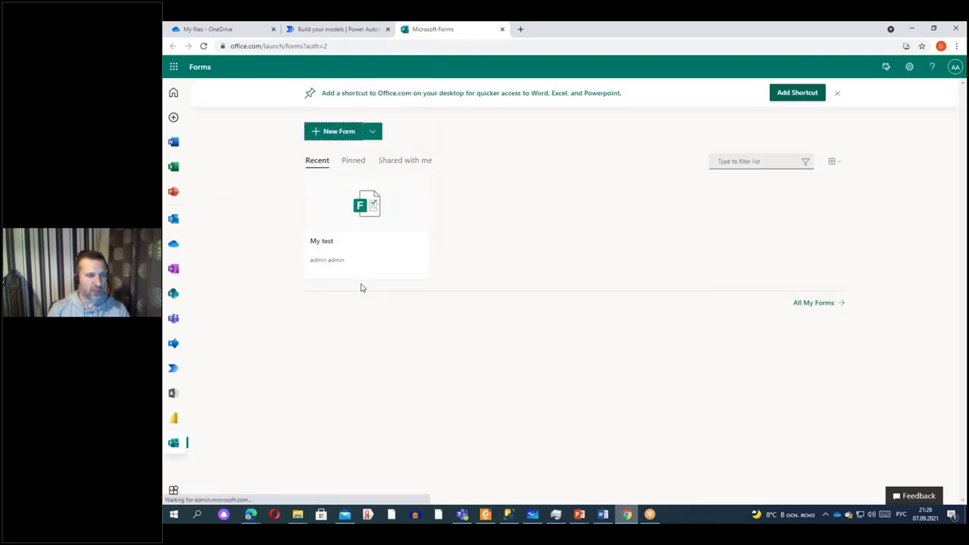
left_click(383, 221)
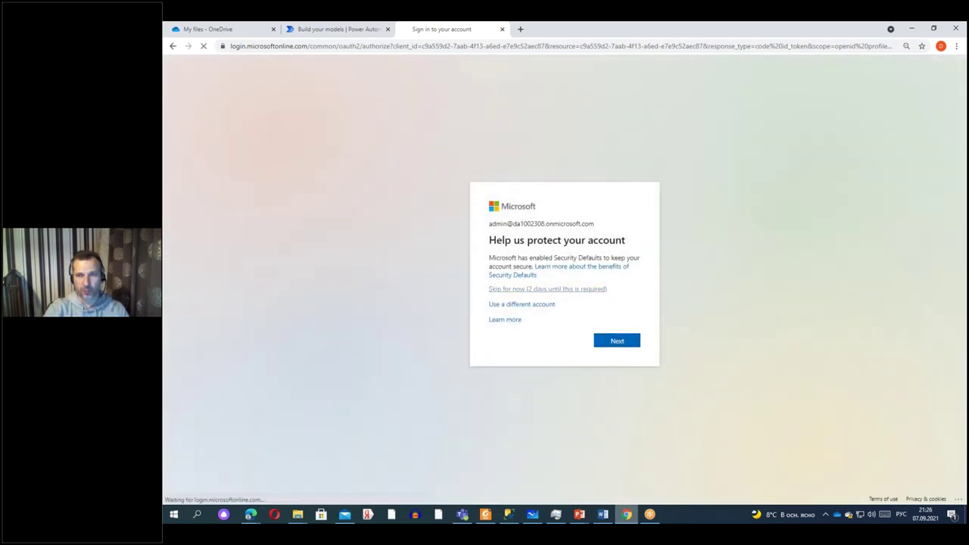
left_click(526, 288)
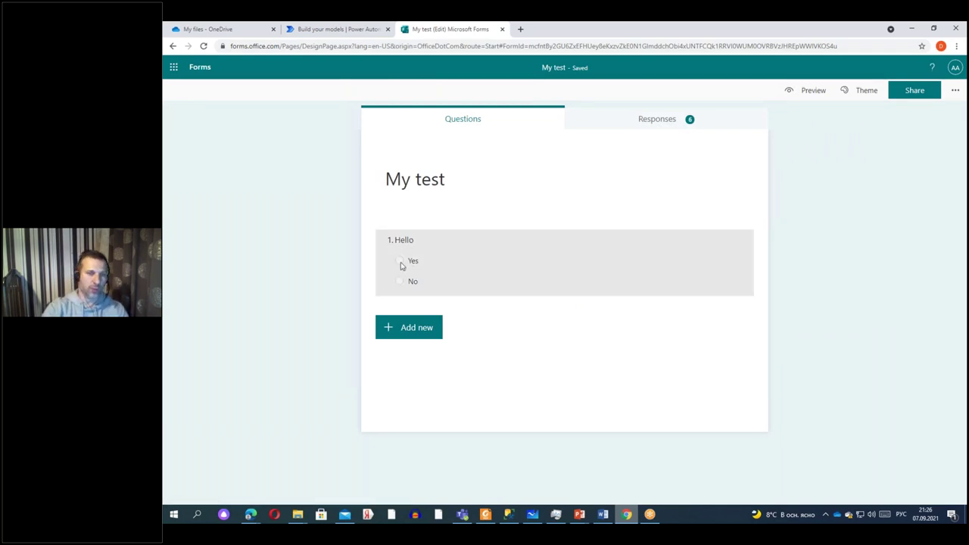
Browse extra question types like Ranking and Likert without adding one, then return to Power Automate.
left_click(413, 327)
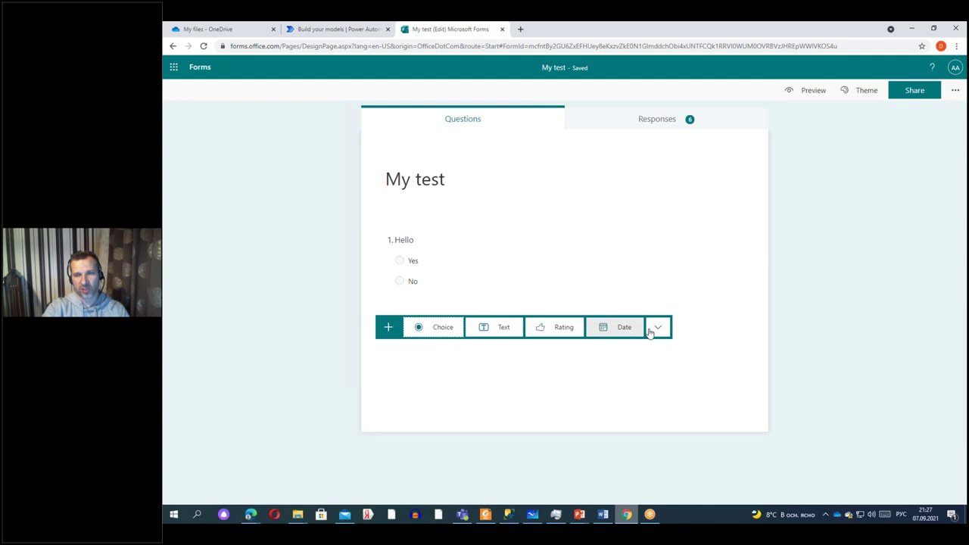
left_click(656, 327)
mouse_move(697, 369)
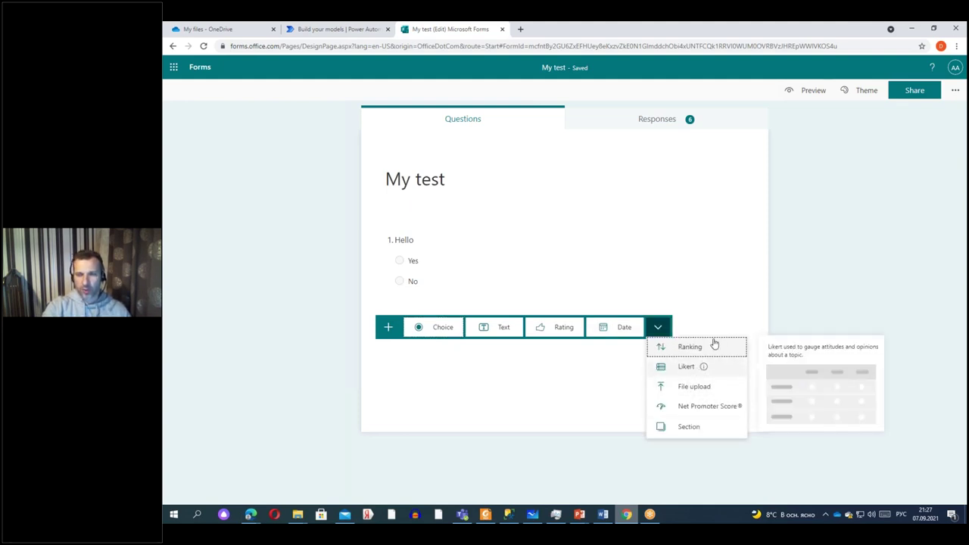
left_click(586, 394)
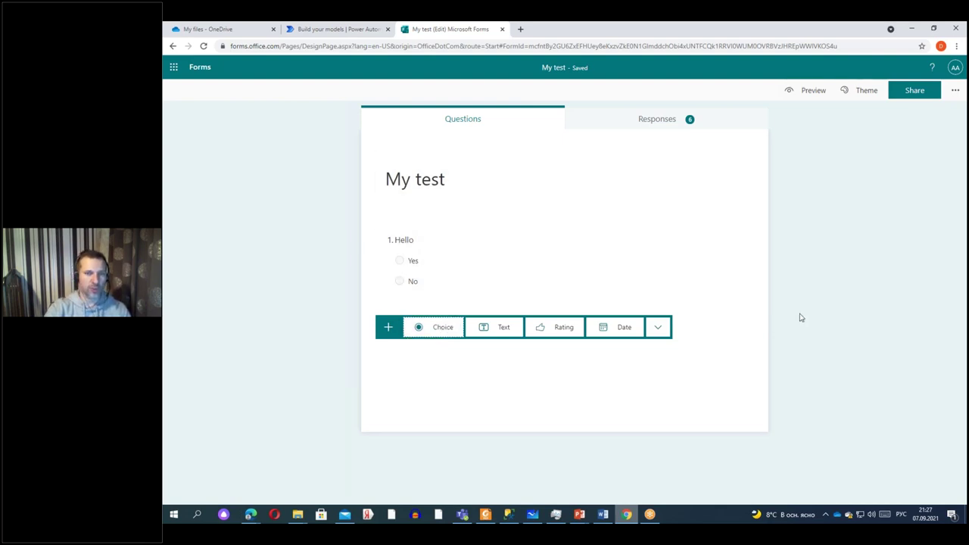
left_click(860, 273)
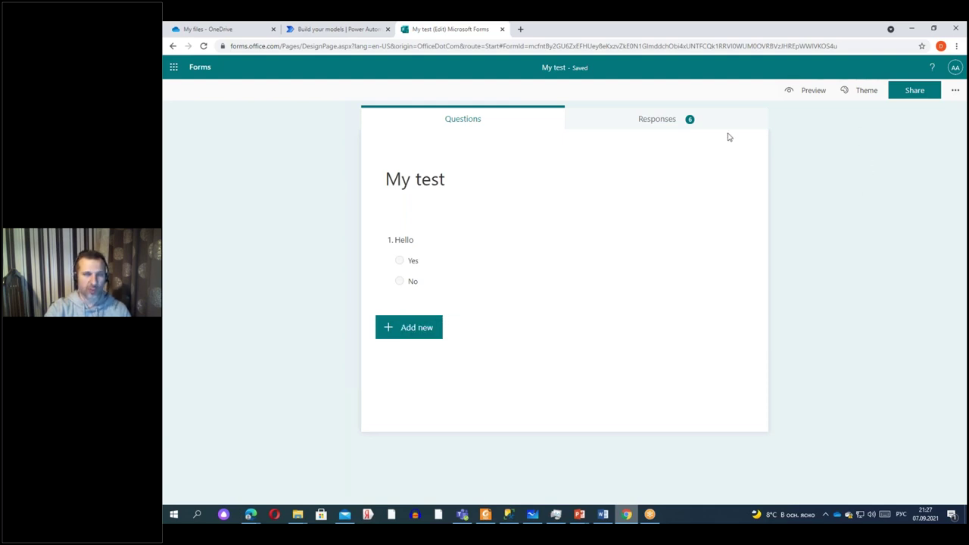
left_click(320, 30)
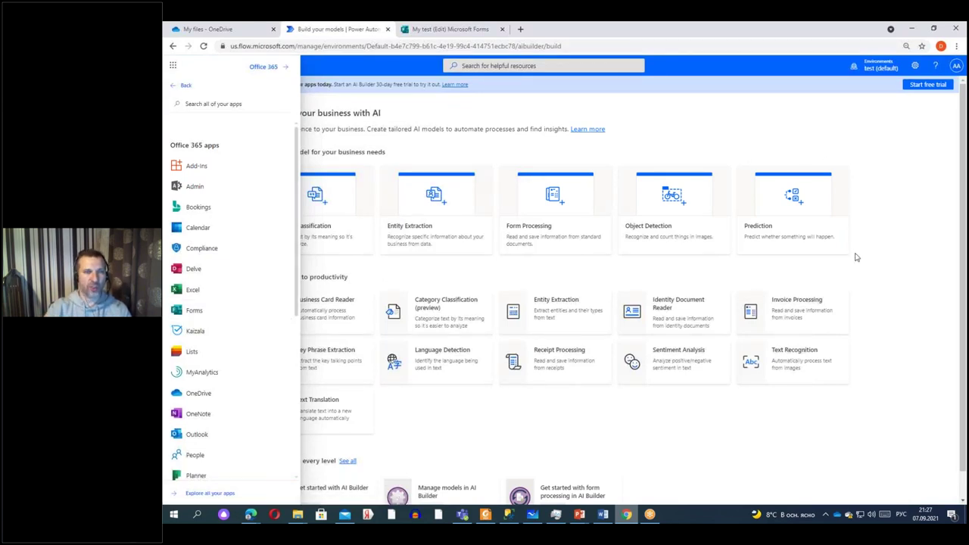
Dismiss the Office 365 app list to reveal the AI Builder build page.
left_click(757, 264)
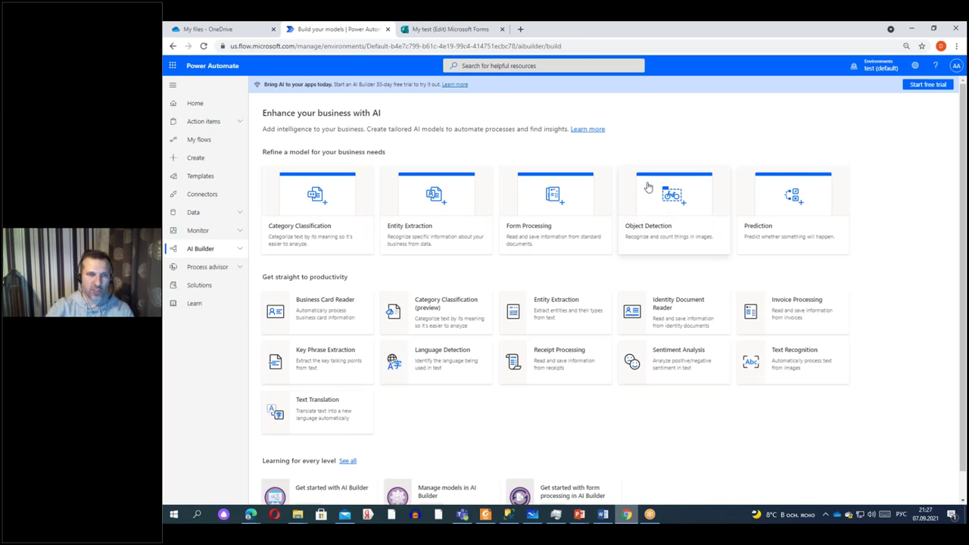
Create an automated cloud flow with the Forms trigger 'When a new response is submitted', found by searching 'form'.
left_click(196, 160)
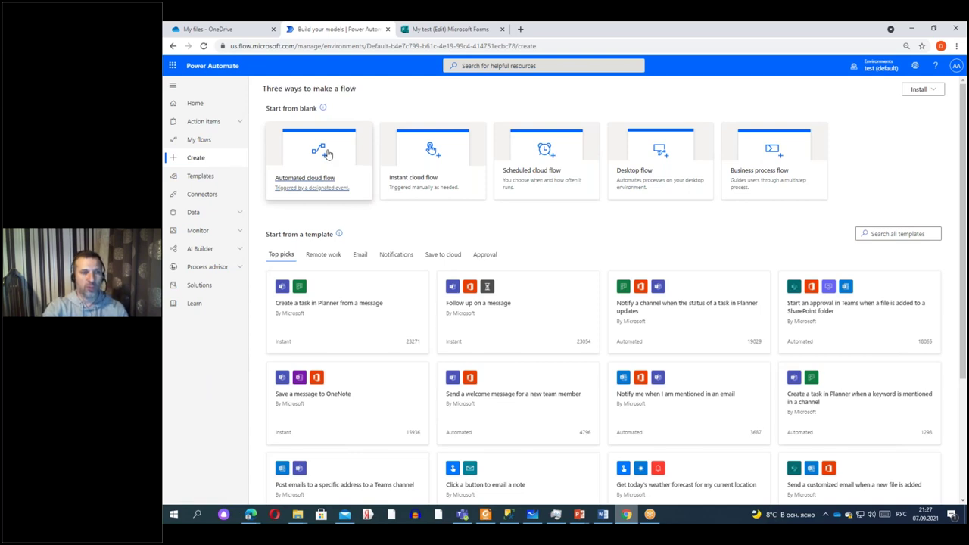
left_click(327, 155)
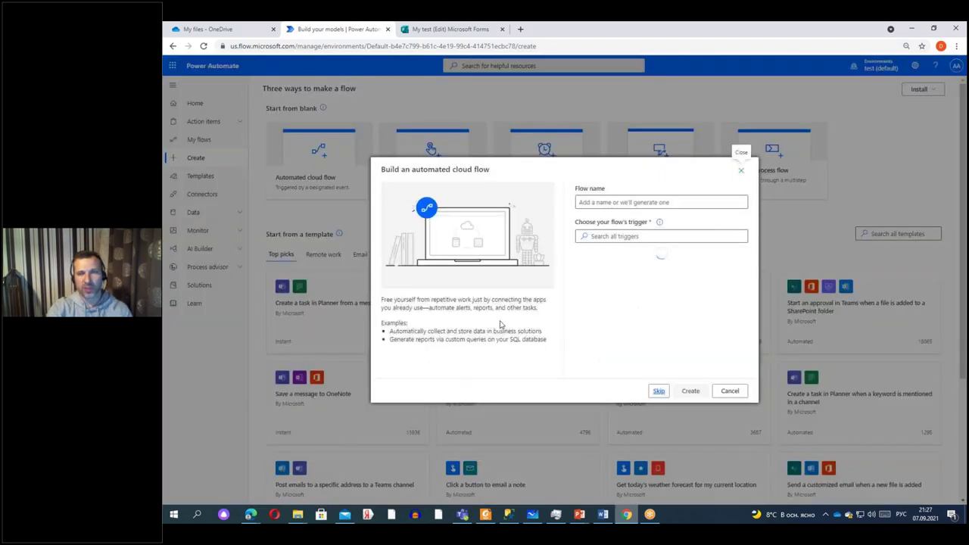
left_click(615, 236)
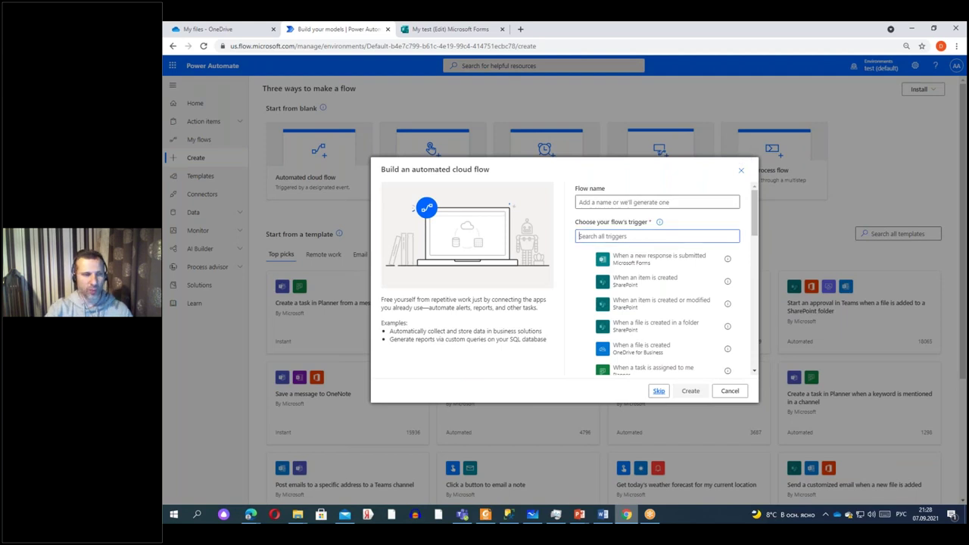
type("ащкь")
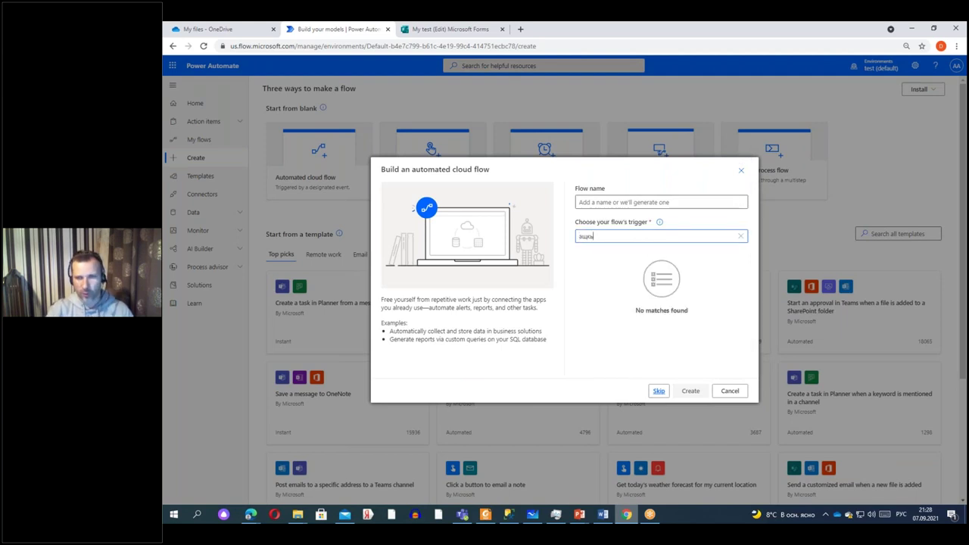
left_click_drag(593, 237, 555, 237)
key("alt+shift")
type("form")
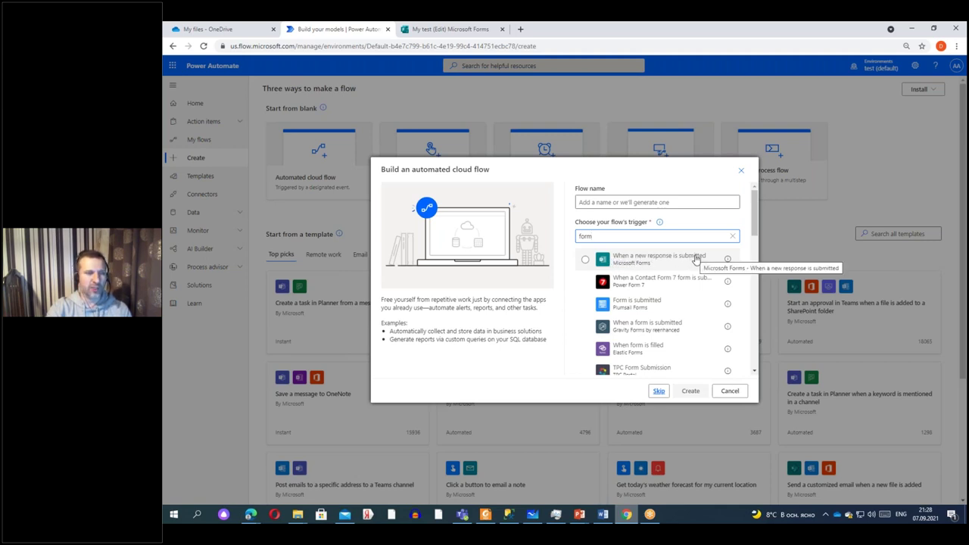
left_click(674, 259)
left_click(690, 391)
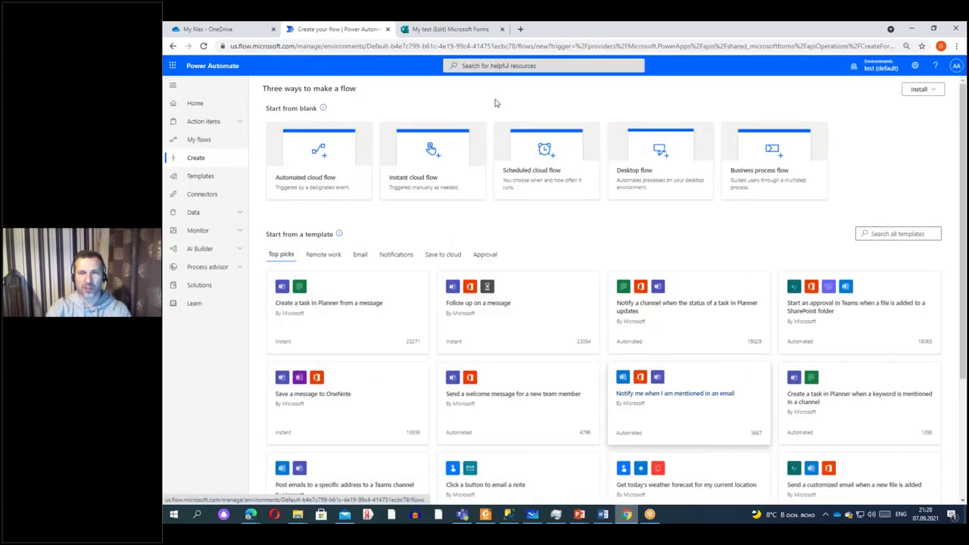
Open My test's share link in a new tab, answer Yes to Hello, then return to the flow.
left_click(421, 28)
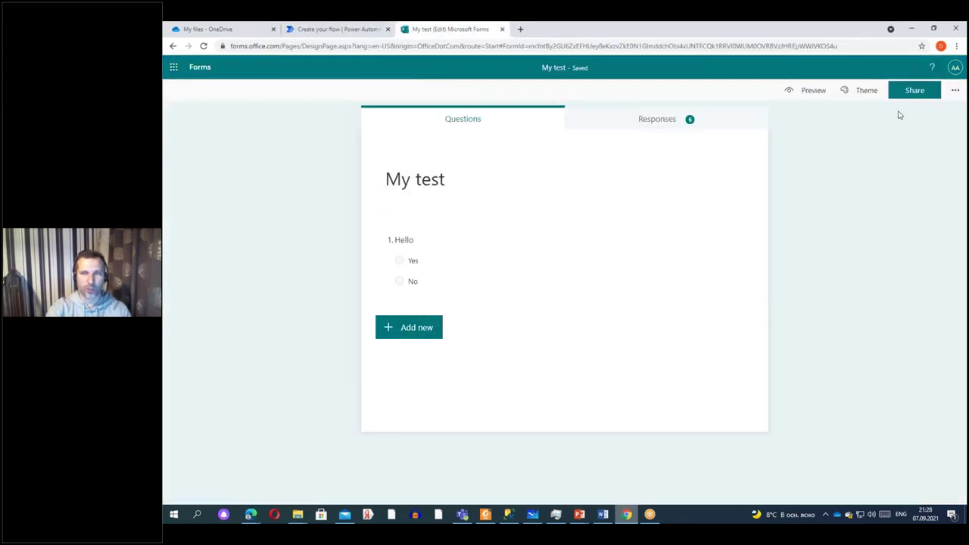
left_click(914, 94)
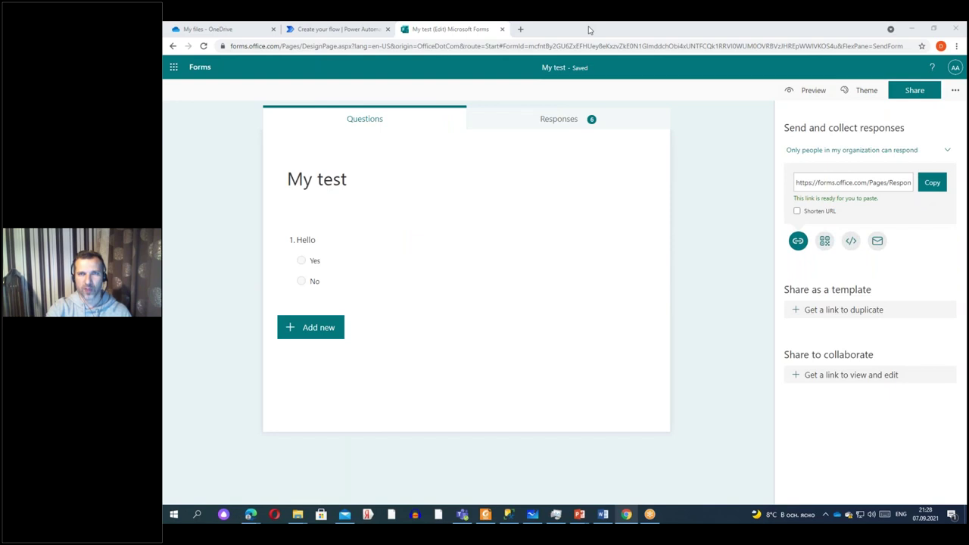
key("ctrl+t")
key("Return")
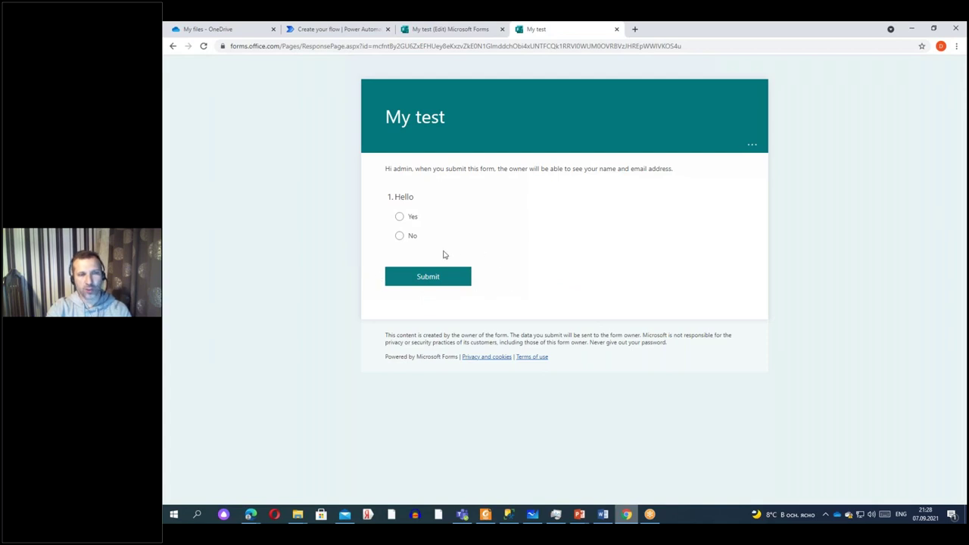
left_click(400, 217)
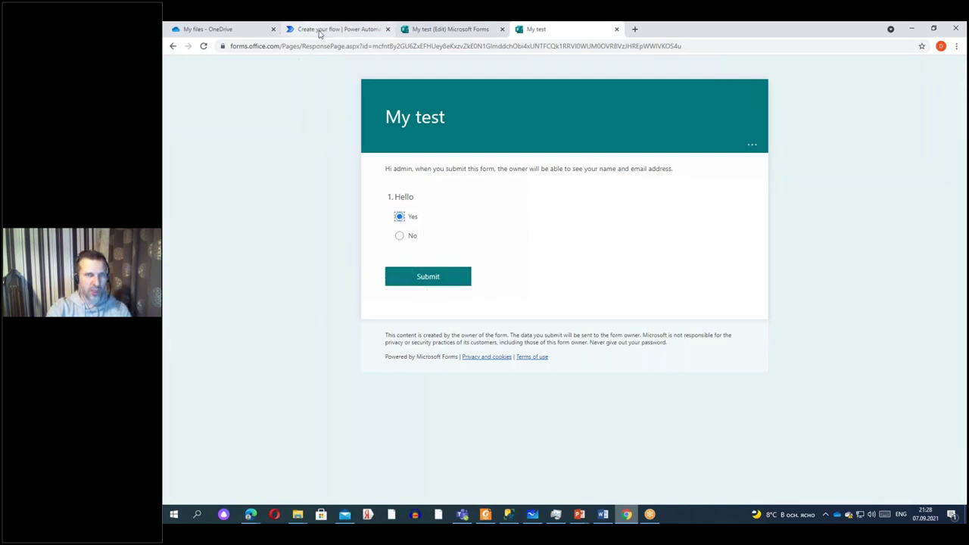
left_click(320, 30)
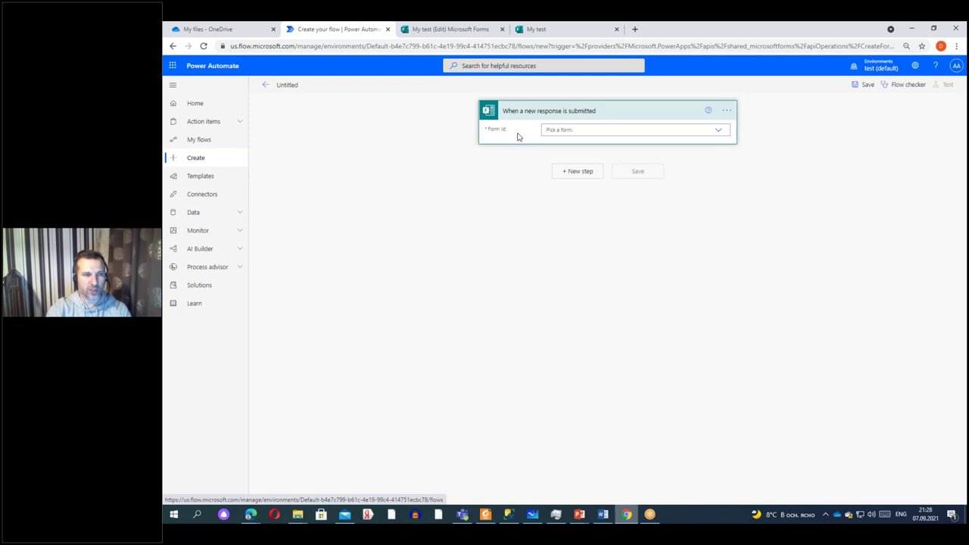
Compare the signed-in account with the account that owns the My test form.
left_click(464, 34)
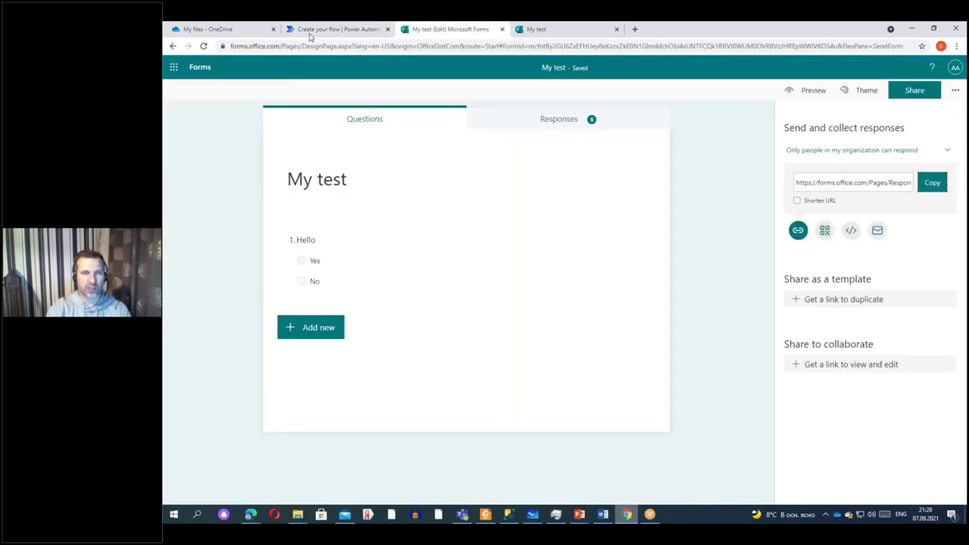
left_click(320, 30)
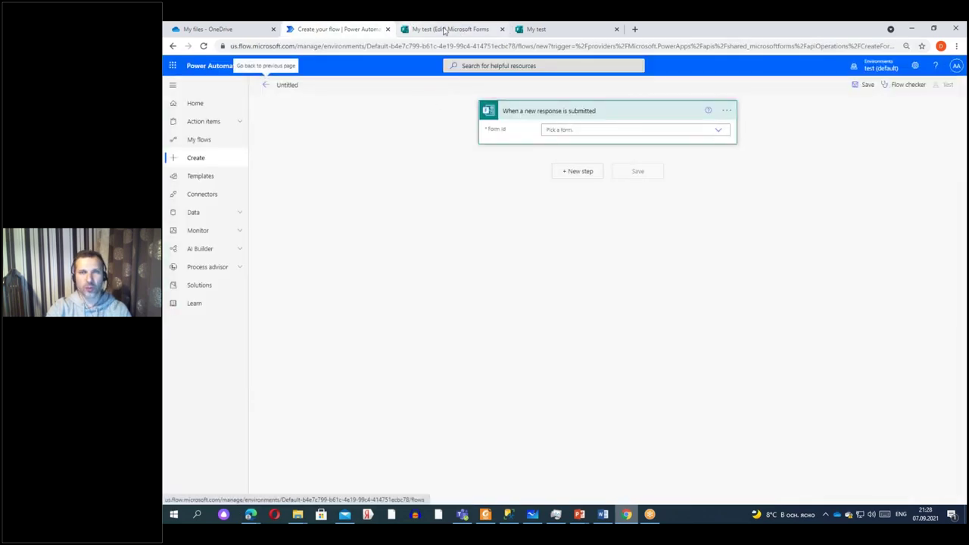
left_click(716, 132)
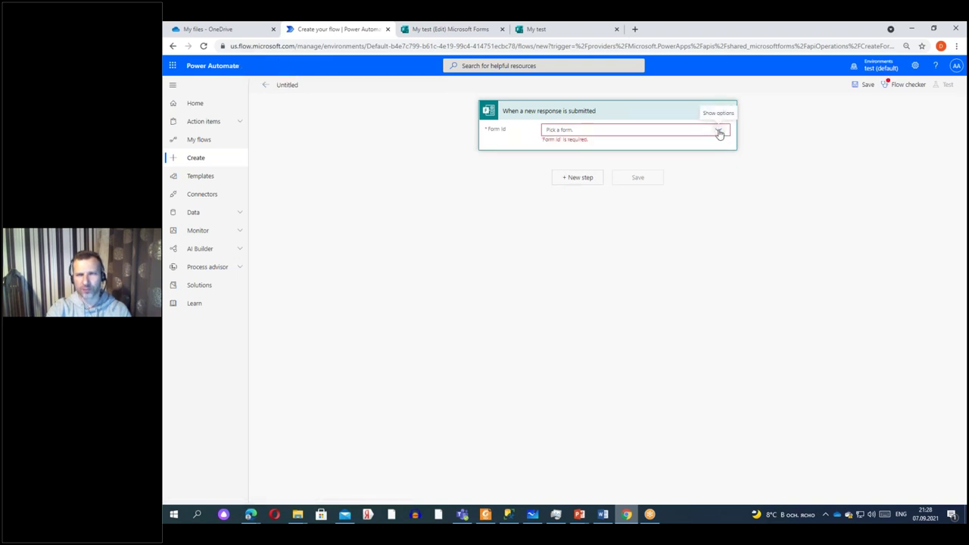
left_click(955, 67)
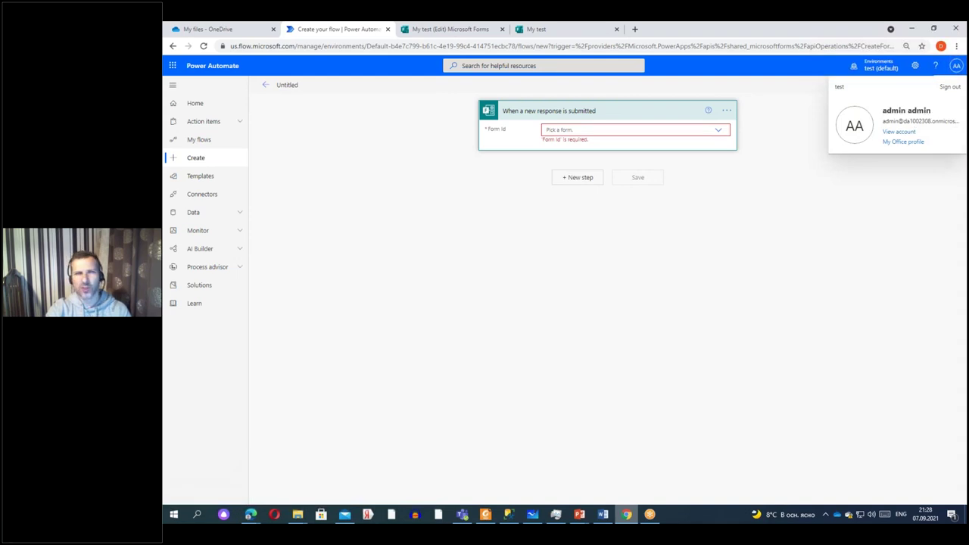
left_click(450, 28)
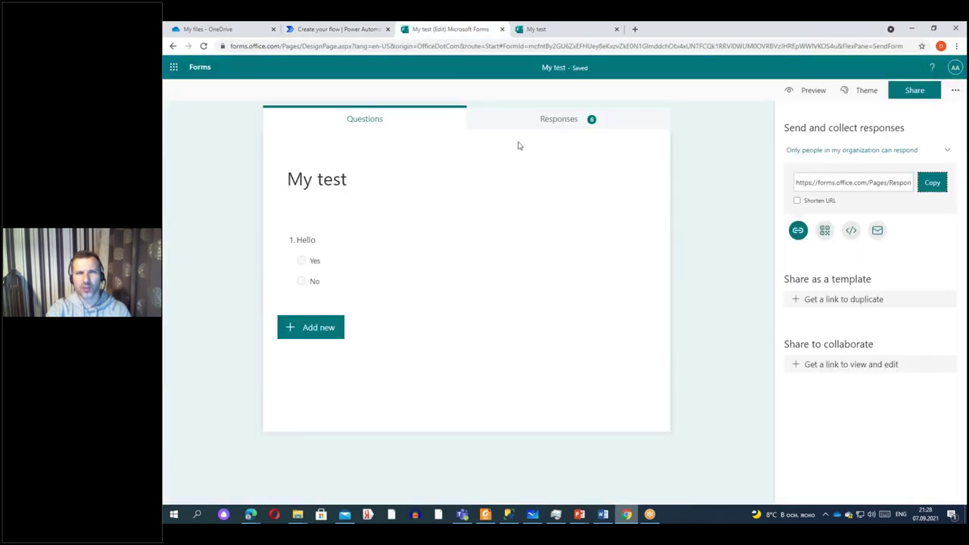
left_click(954, 68)
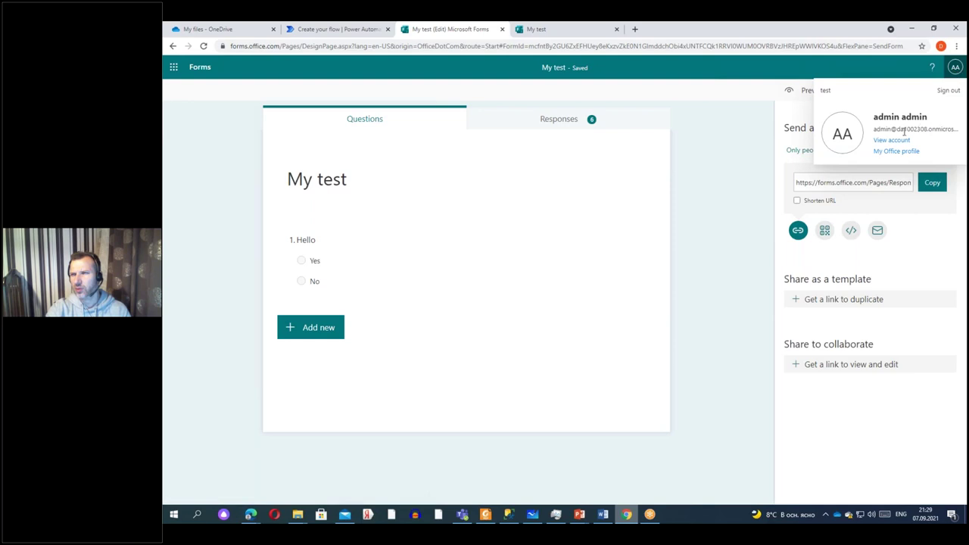
key("ctrl+shift+Tab")
Choose My test as the Form Id in the trigger card.
left_click(550, 130)
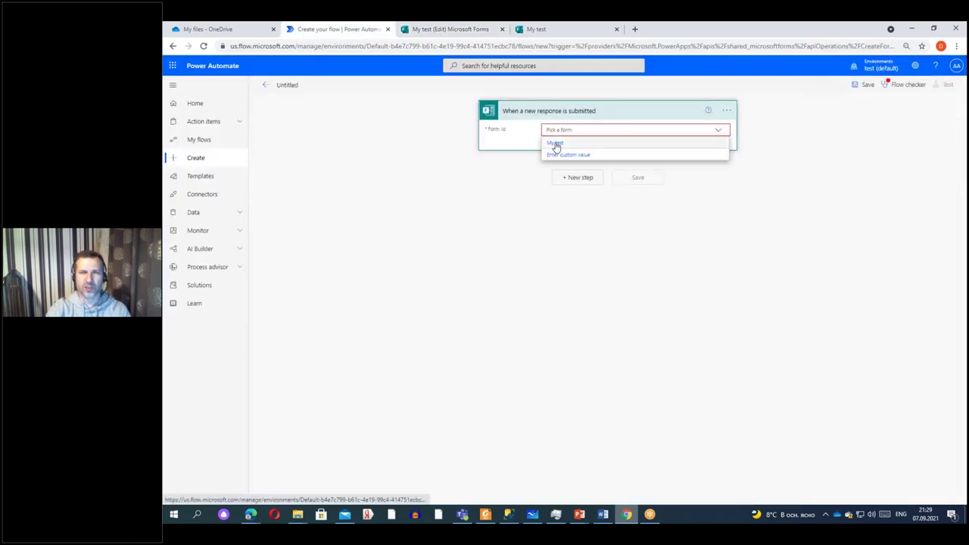
left_click(556, 145)
left_click(456, 29)
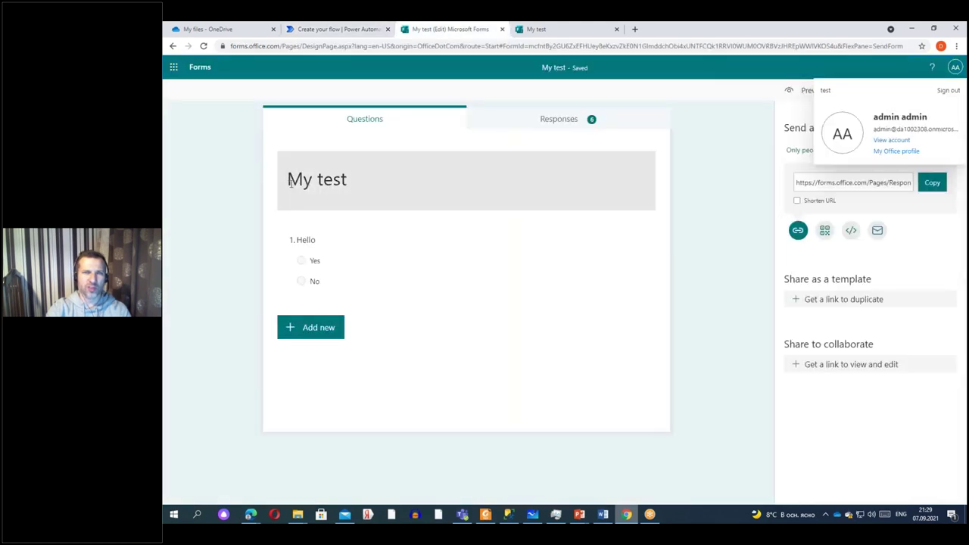
left_click(362, 29)
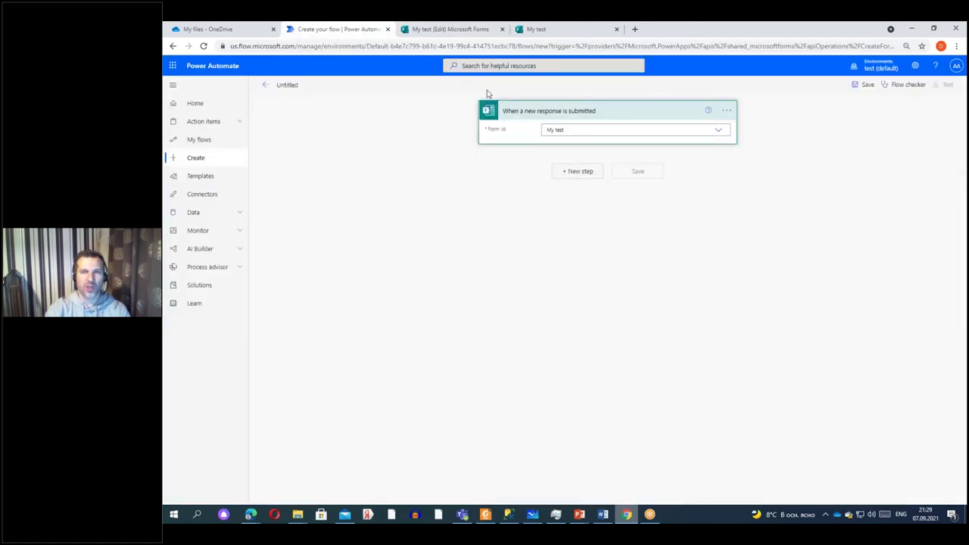
Search 'ser' and add Office 365 Outlook's Send an email (V2) after the trigger.
left_click(578, 171)
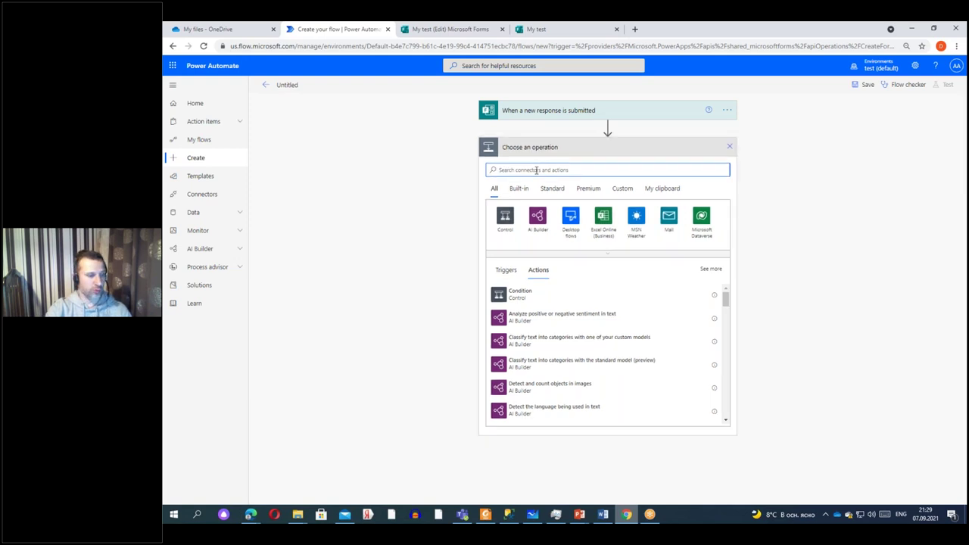
type("ser")
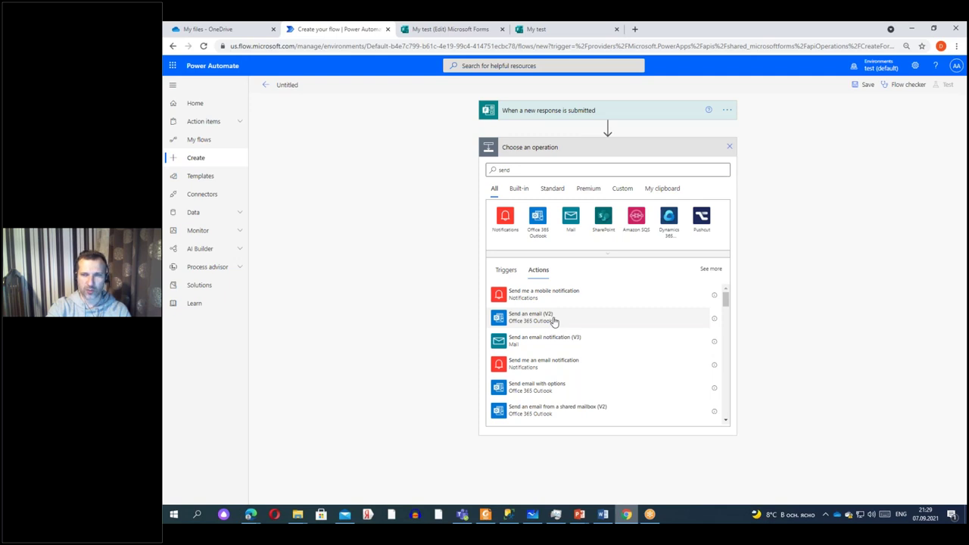
left_click(554, 321)
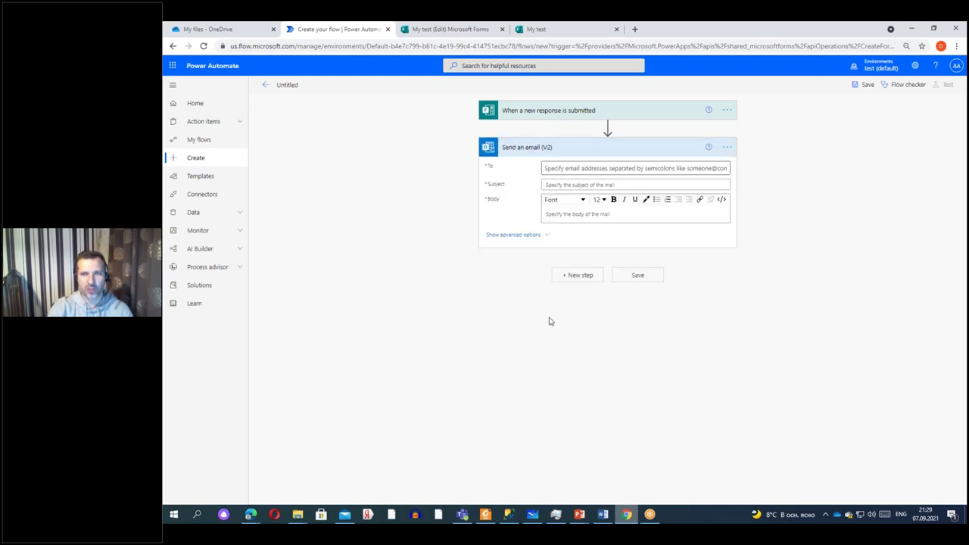
Enter the signed-in admin account's email address as the email's To recipient.
mouse_move(607, 128)
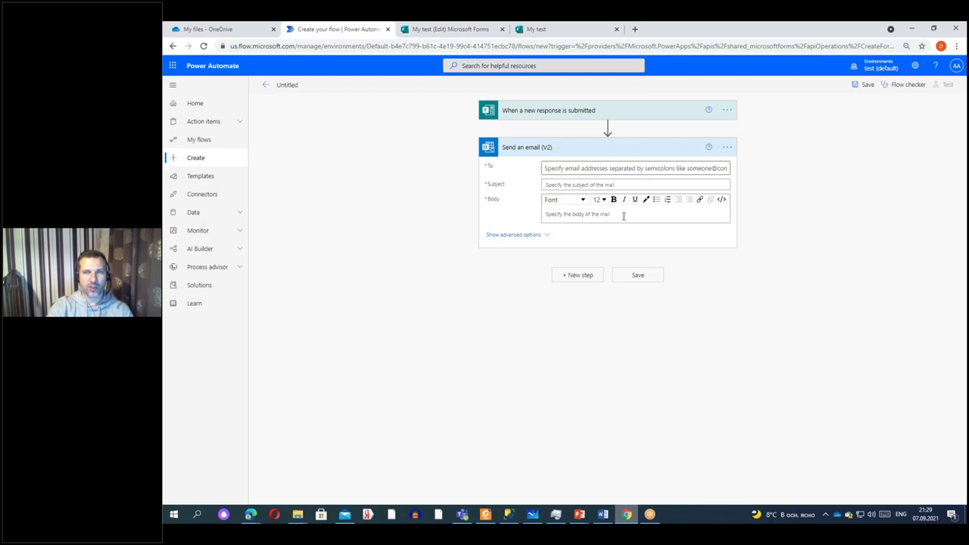
left_click(578, 168)
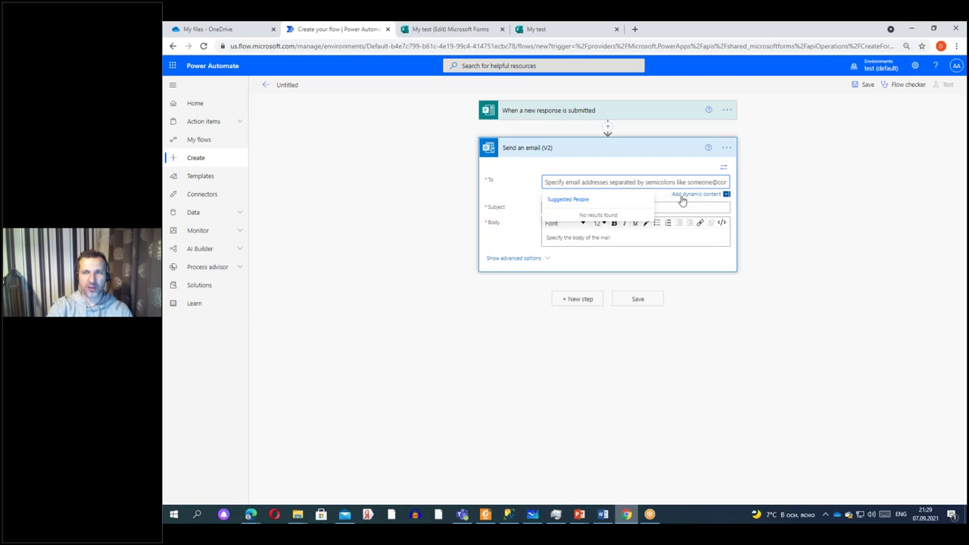
left_click(692, 195)
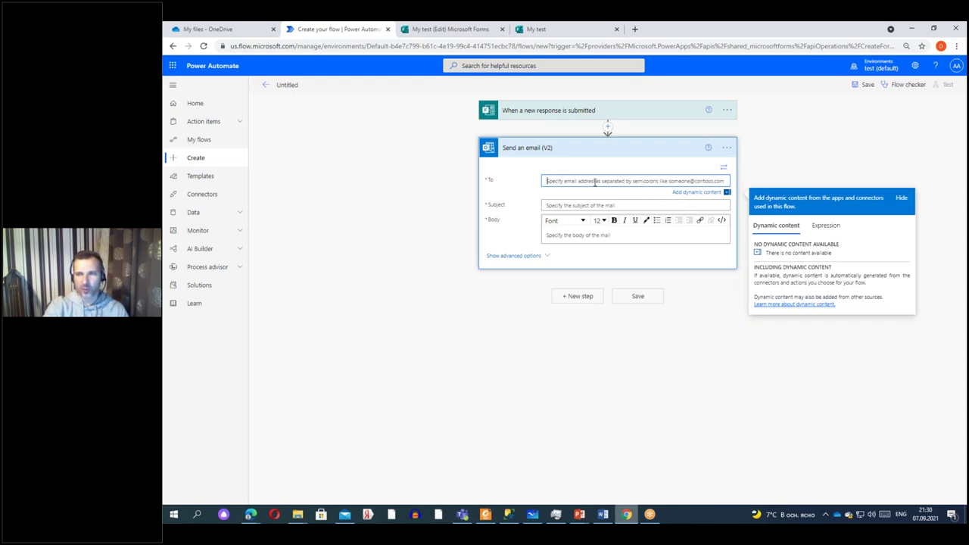
type("adm")
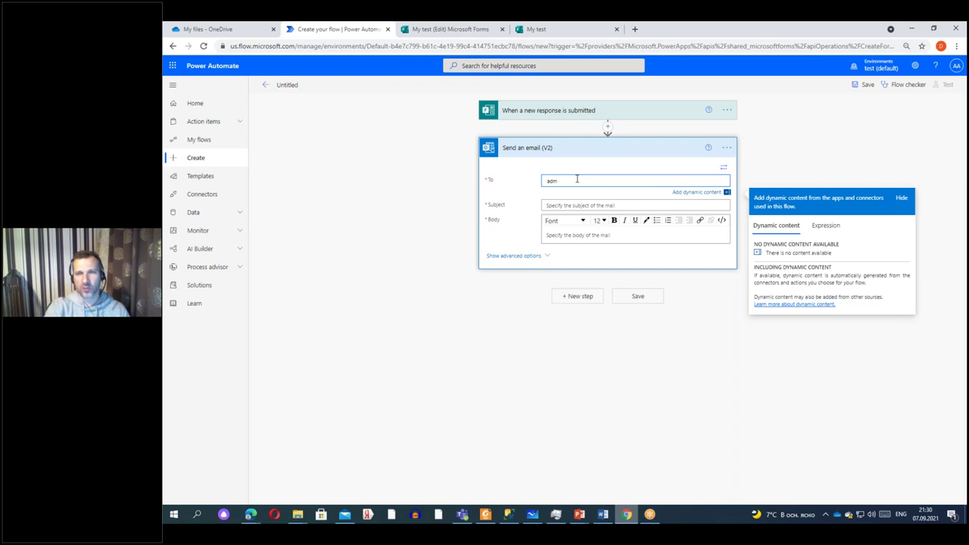
left_click(900, 198)
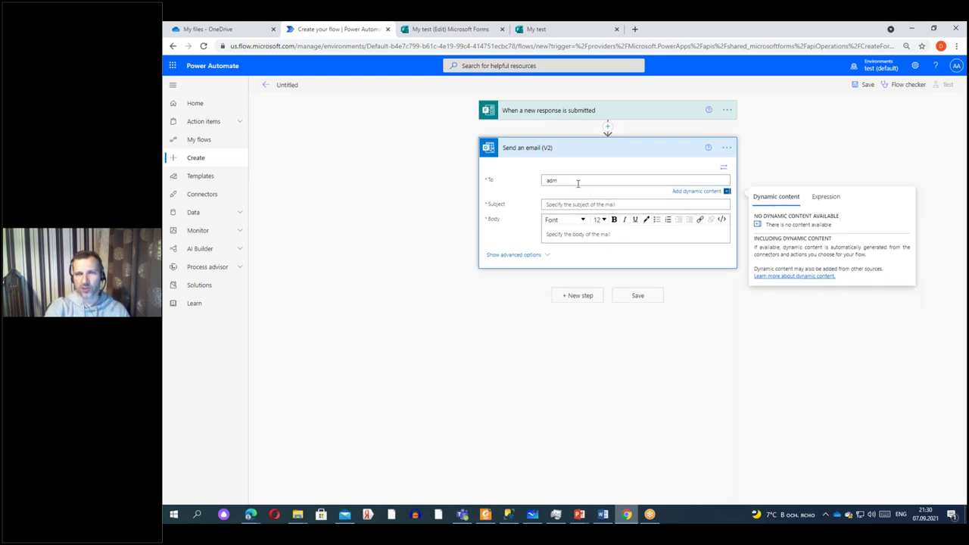
key("BackSpace")
key("BackSpace")
key("BackSpace")
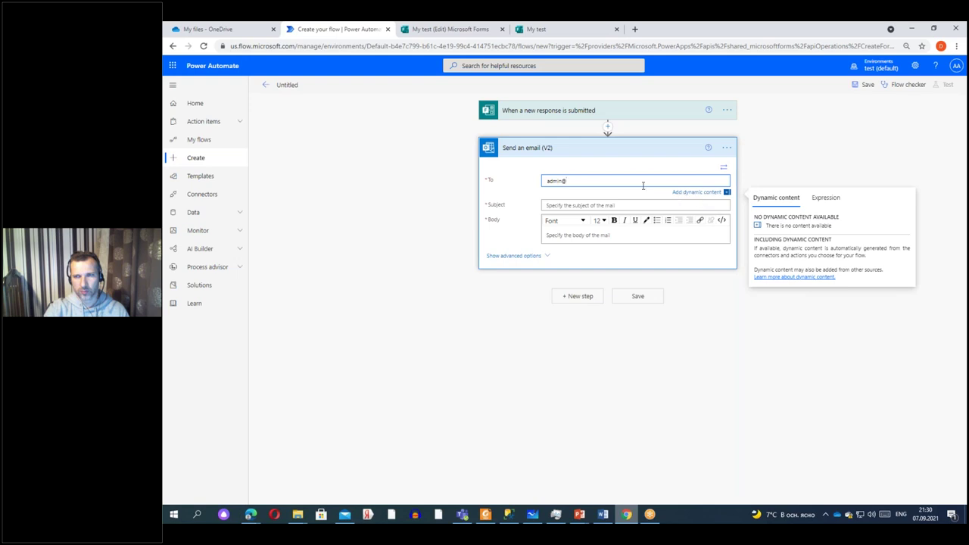
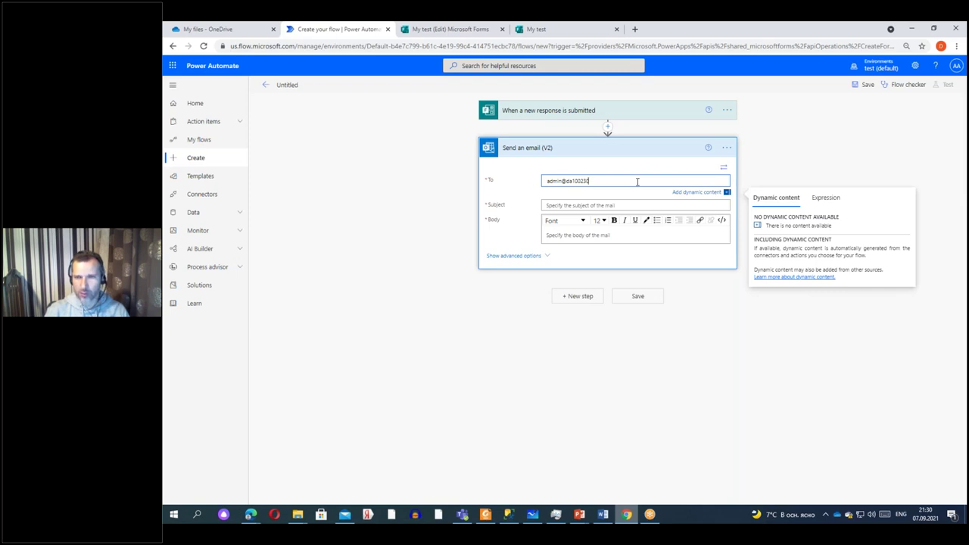
left_click(956, 65)
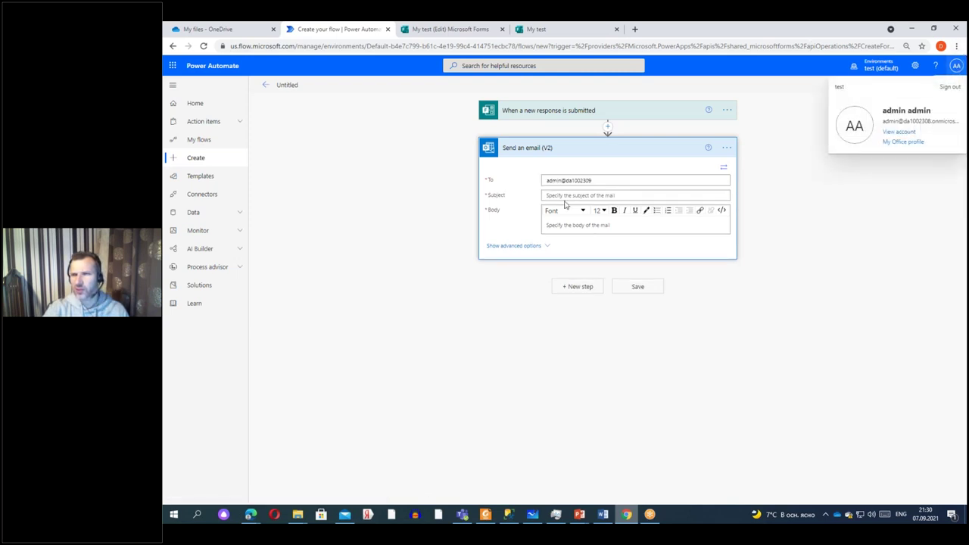
left_click(604, 182)
key("BackSpace")
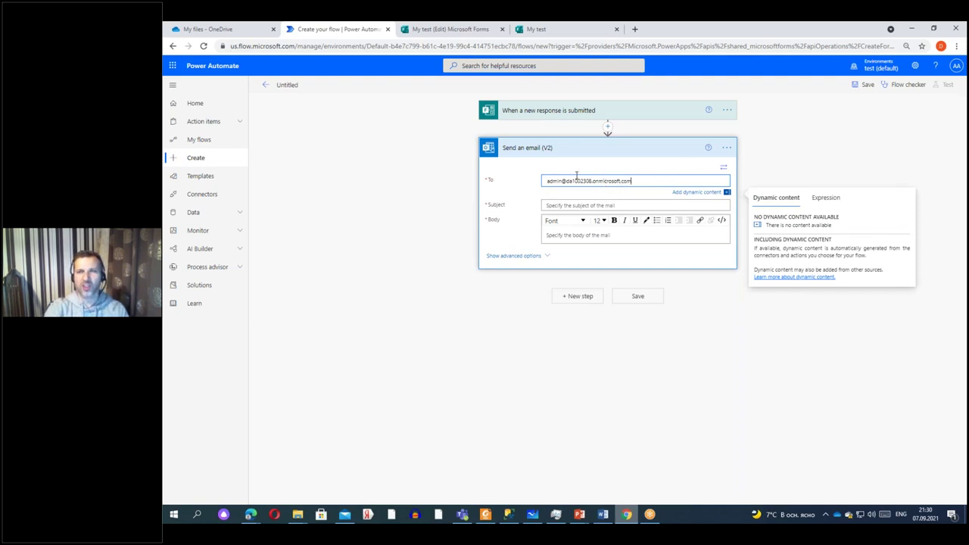
Move through the Subject and Body fields, then open insert-step options under the trigger.
left_click(567, 207)
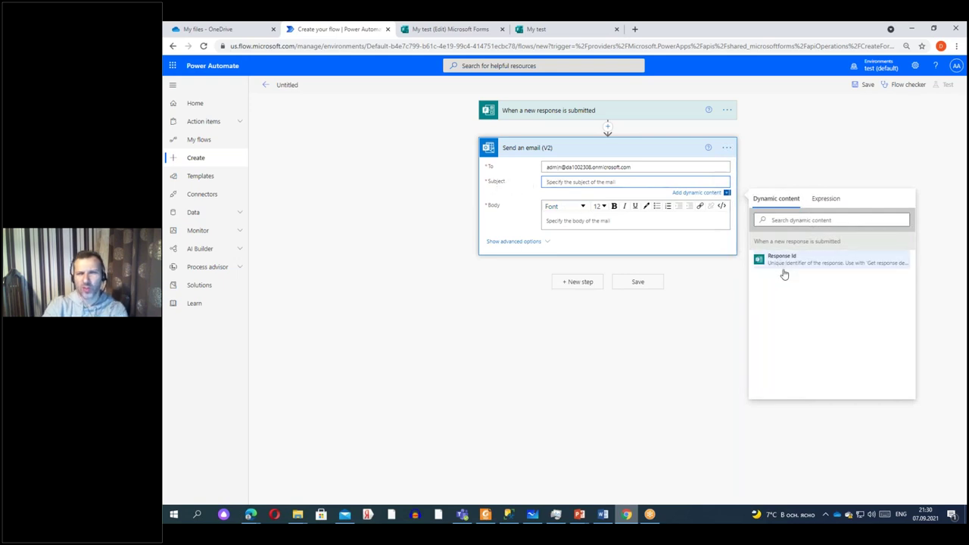
left_click(562, 224)
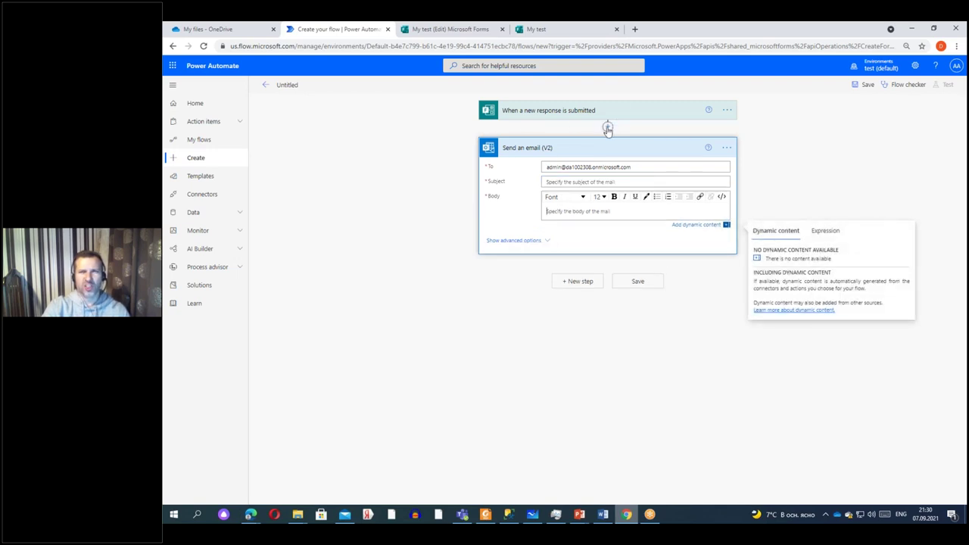
left_click(608, 127)
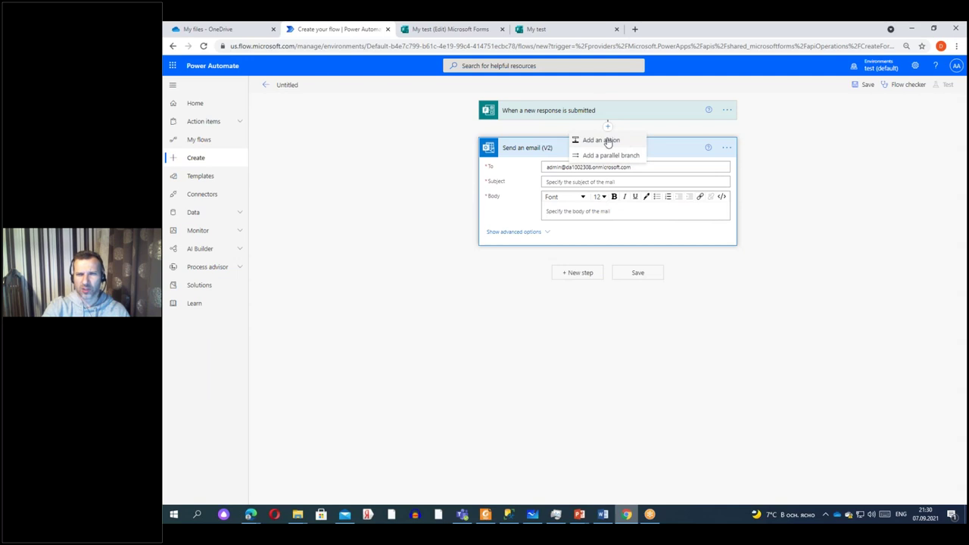
Add Microsoft Forms Get response details for My test, using the trigger's Response Id.
left_click(606, 140)
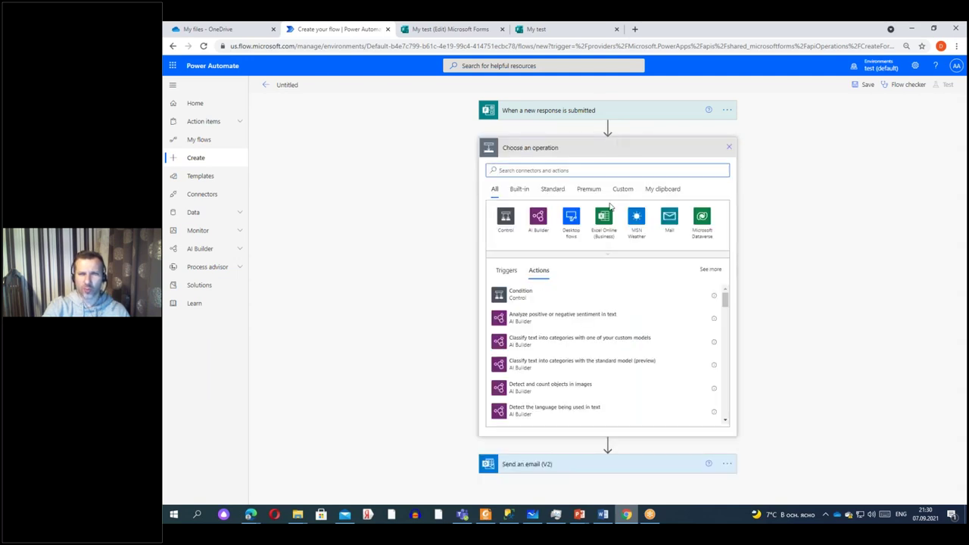
type("form")
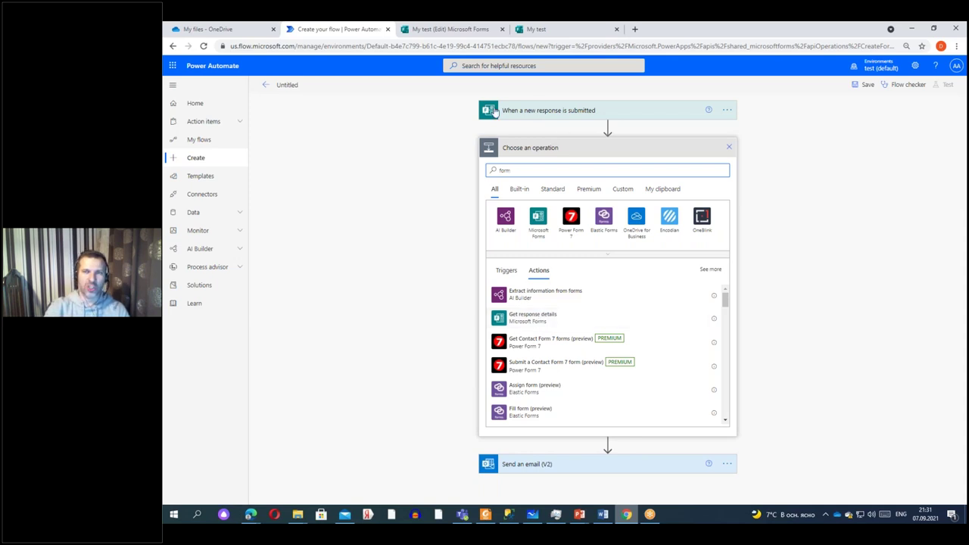
left_click(521, 317)
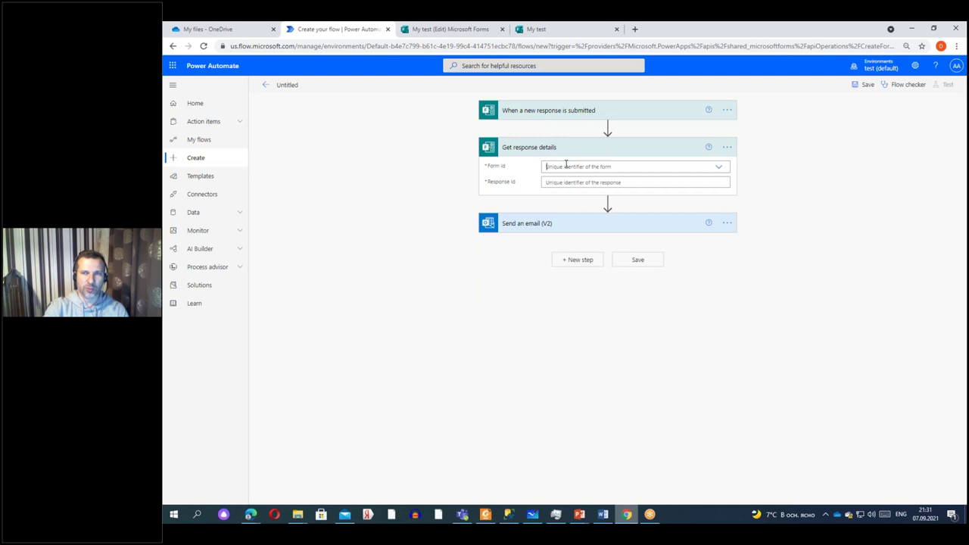
left_click(566, 164)
left_click(556, 178)
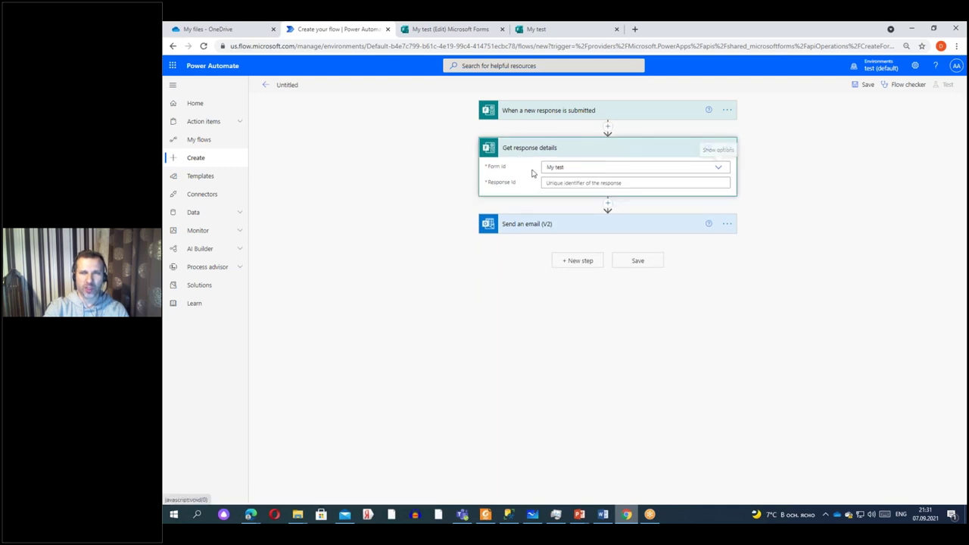
left_click(551, 183)
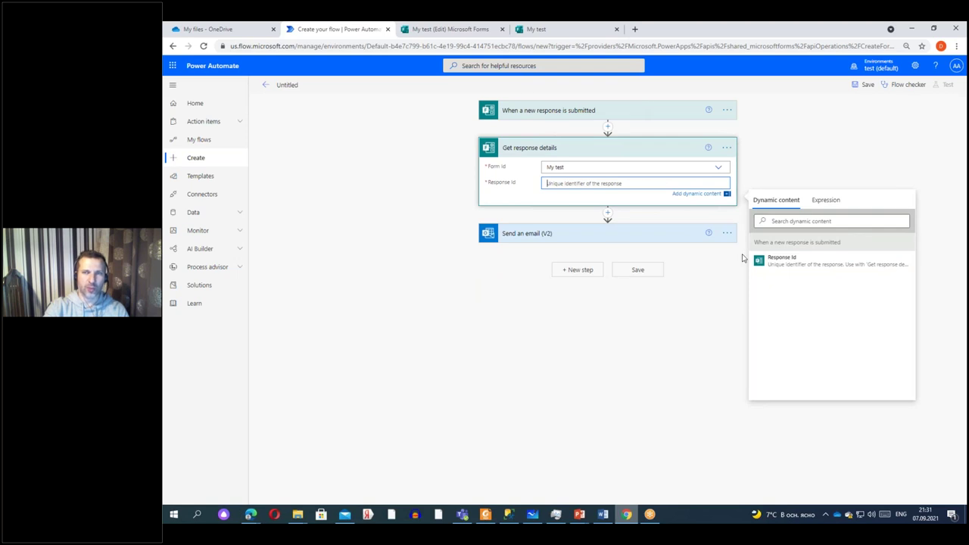
left_click(771, 262)
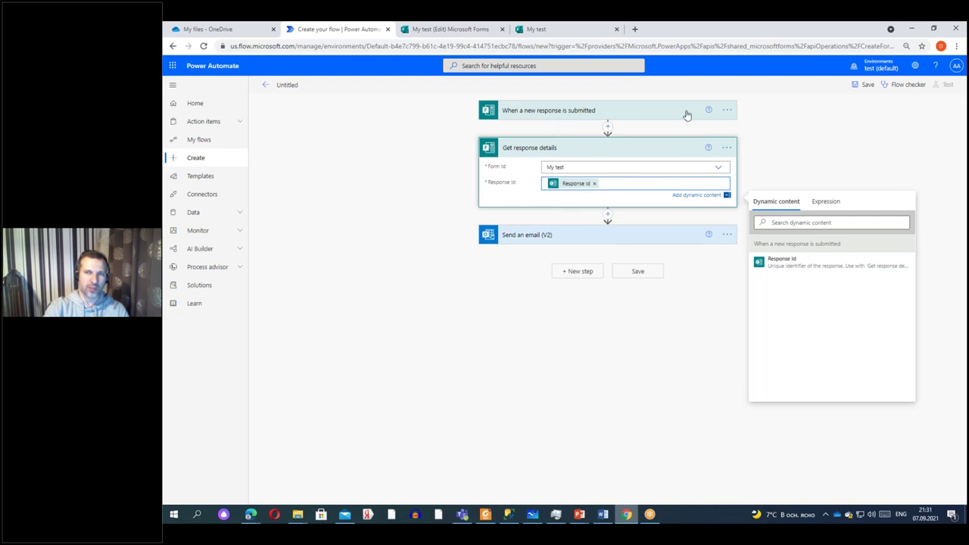
left_click(605, 234)
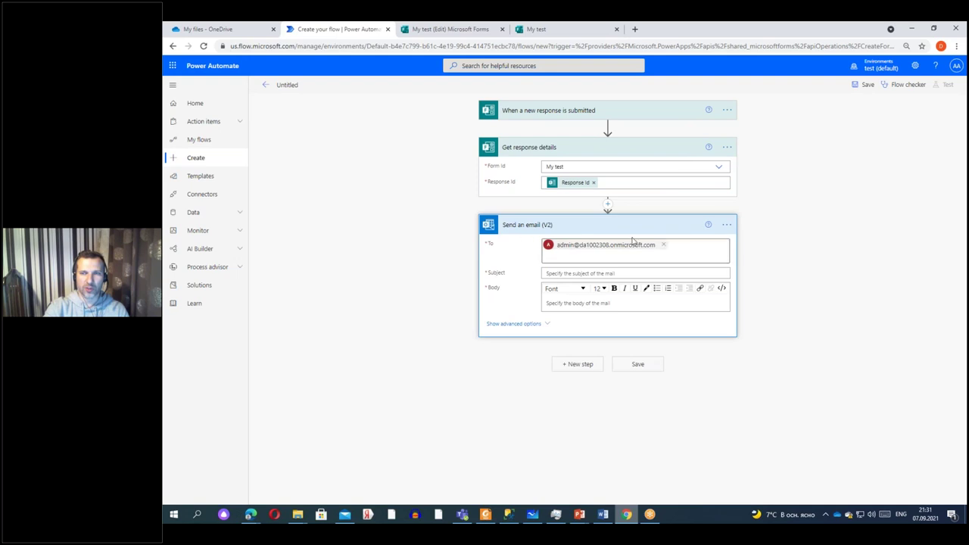
Put the form's Hello answer in the email Subject and a utcNow() expression in the Body.
left_click(590, 275)
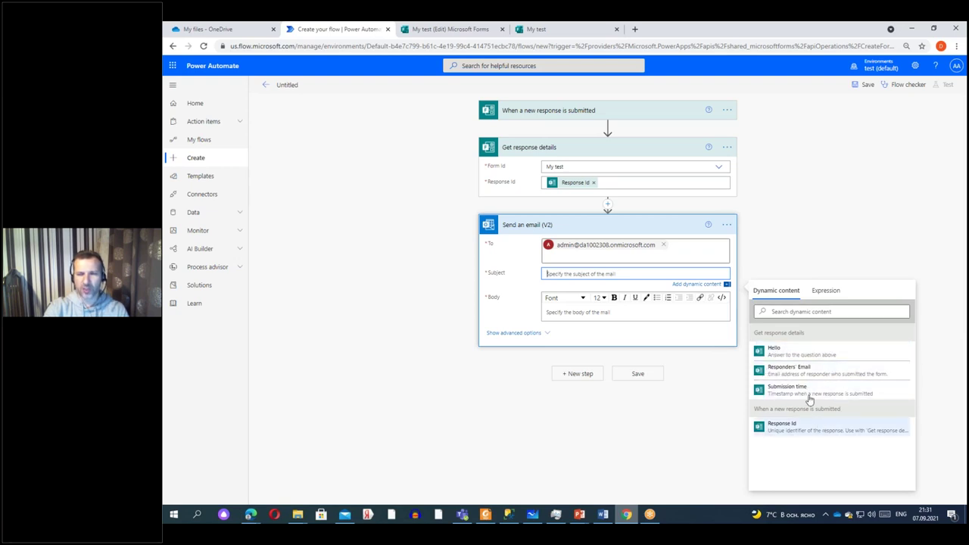
left_click(798, 352)
left_click(564, 313)
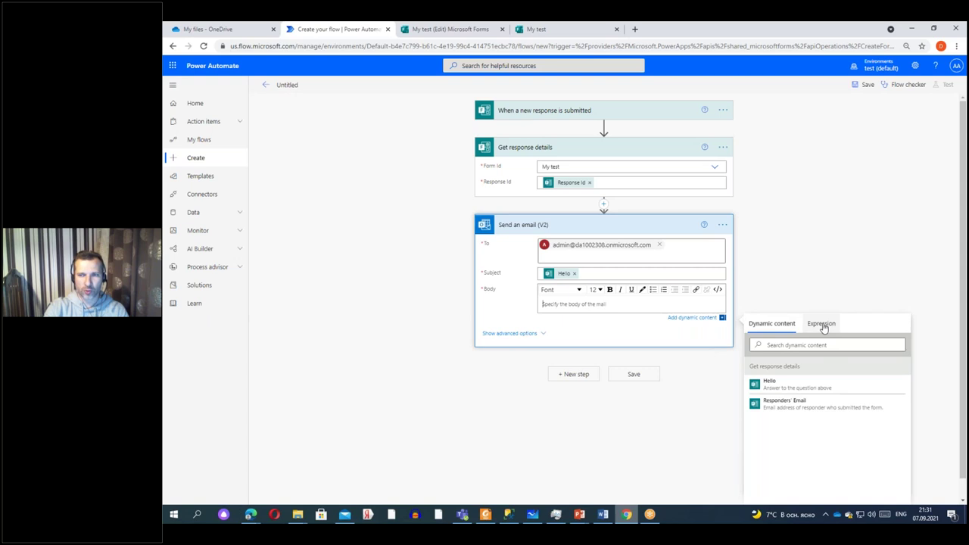
left_click(823, 326)
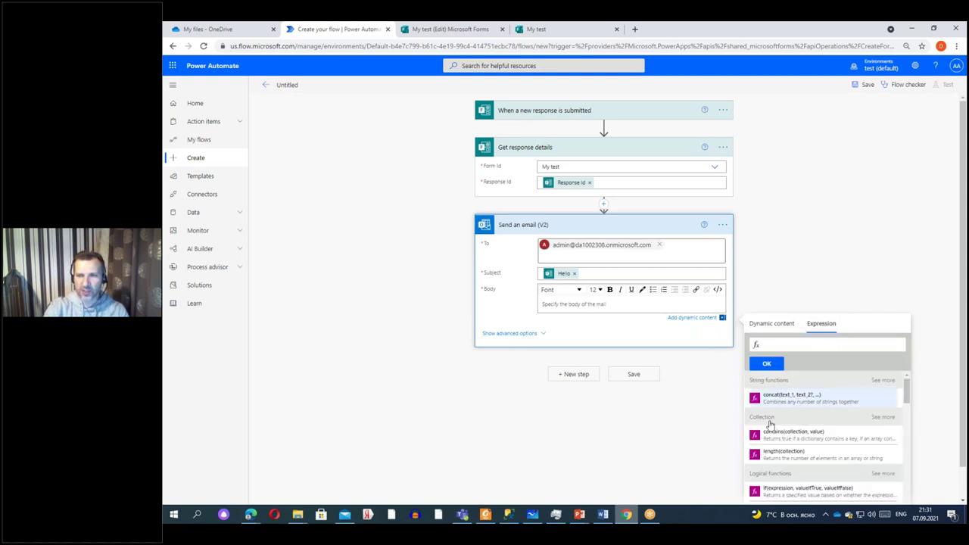
scroll(886, 401, "down", 10)
left_click_drag(907, 433, 907, 458)
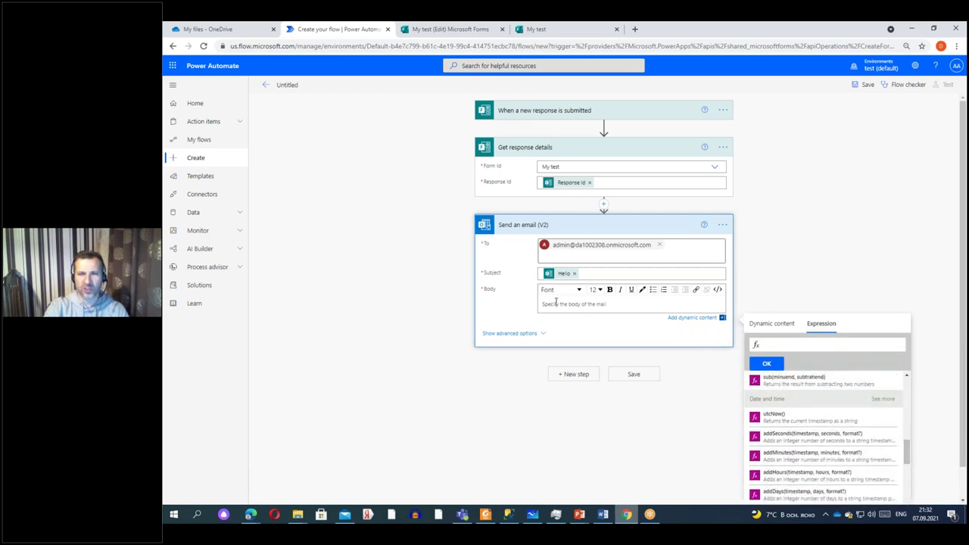
double_click(785, 419)
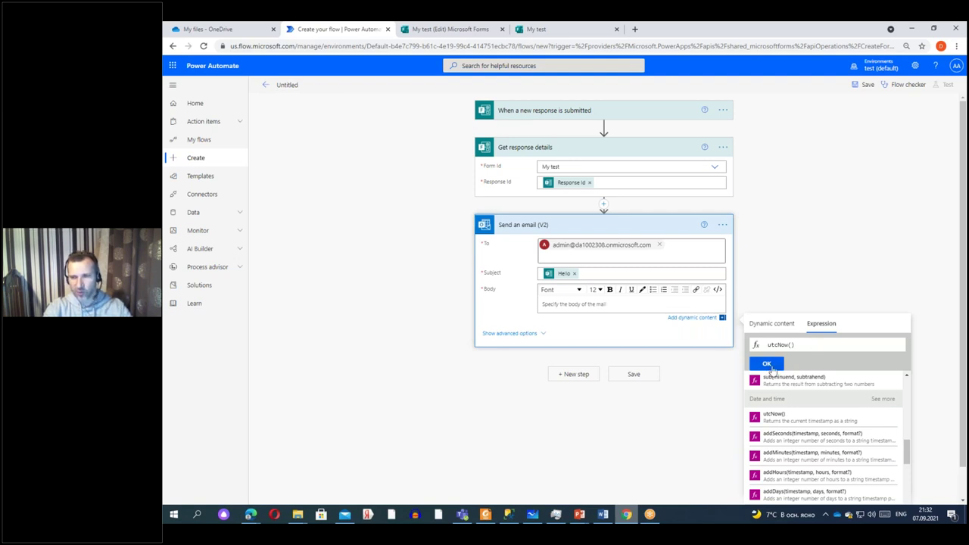
left_click(766, 363)
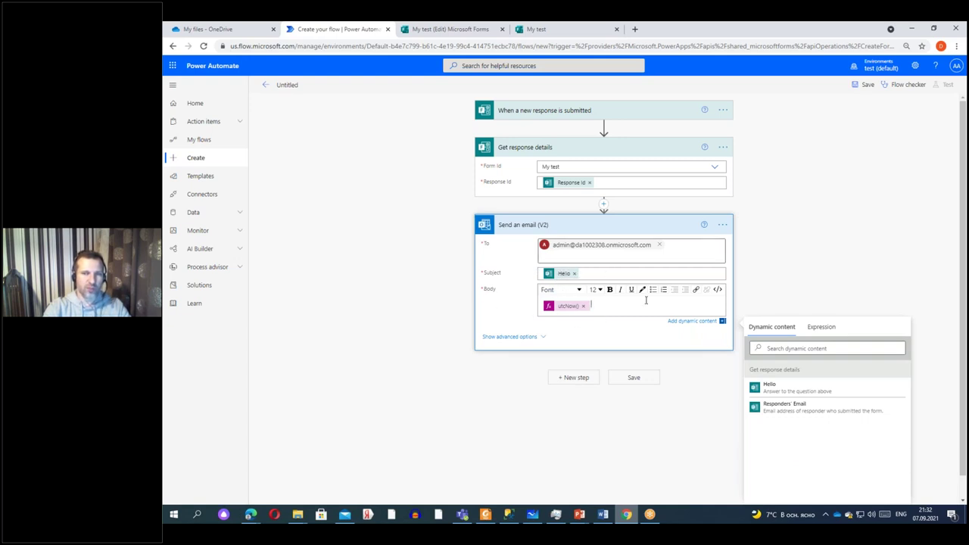
left_click(824, 264)
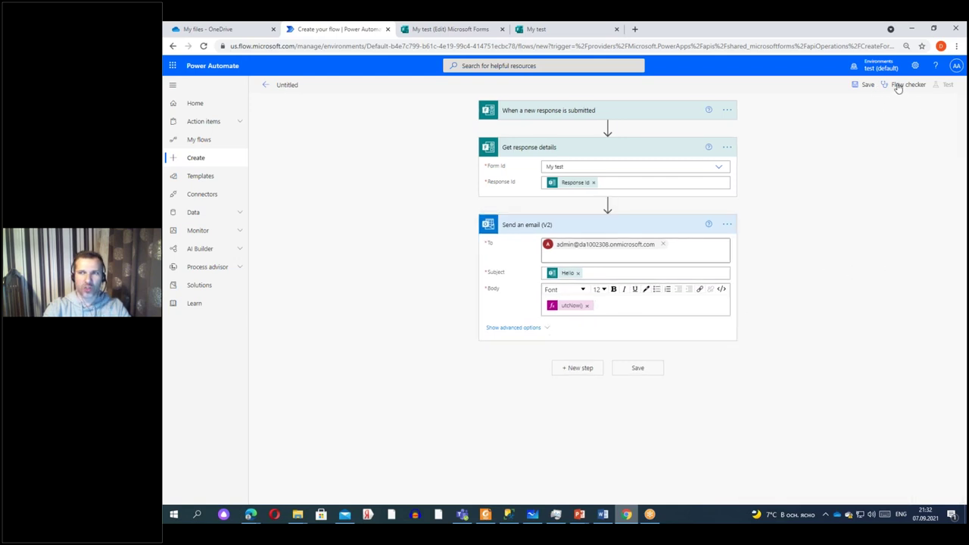
Run the Flow checker for errors, close it, and save the flow.
left_click(898, 84)
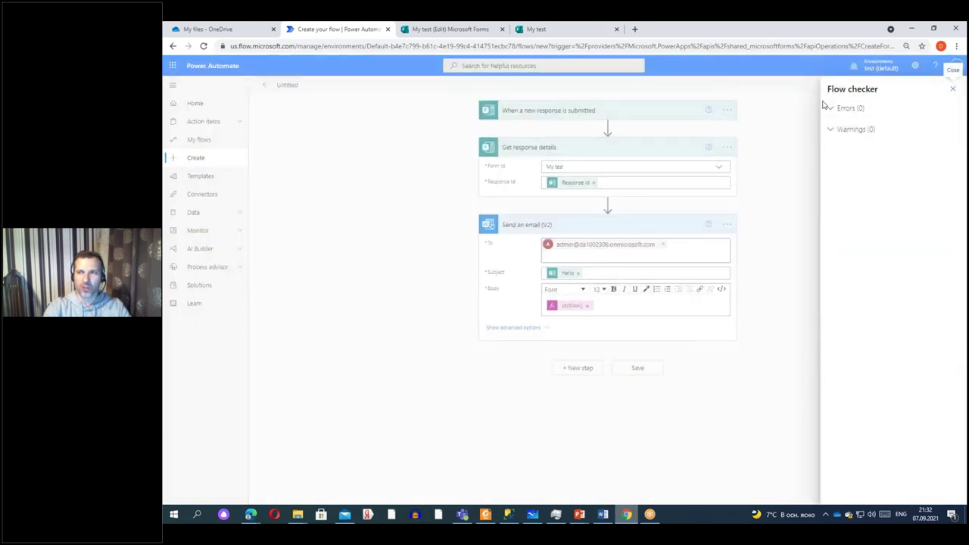
left_click(952, 90)
left_click(864, 86)
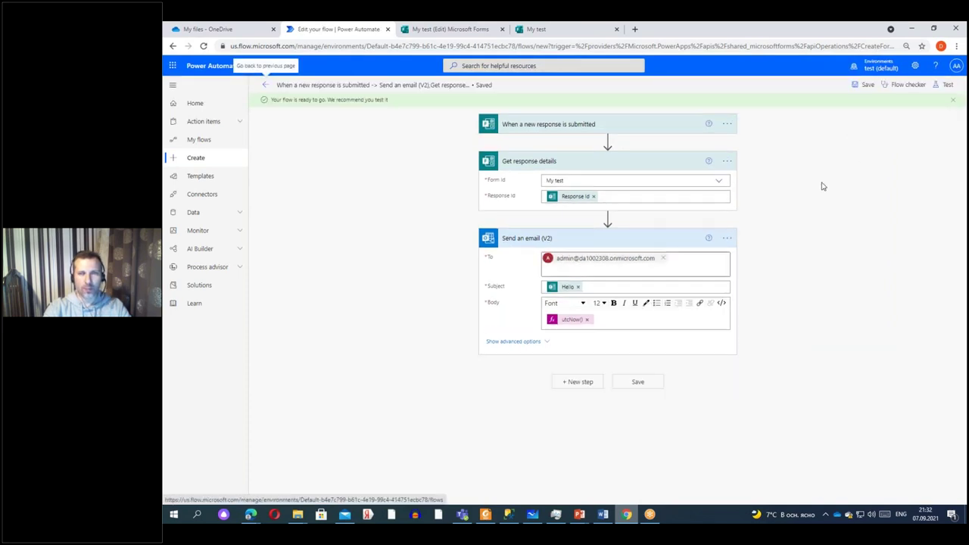
Start a manual flow test that waits for a new form response.
left_click(947, 84)
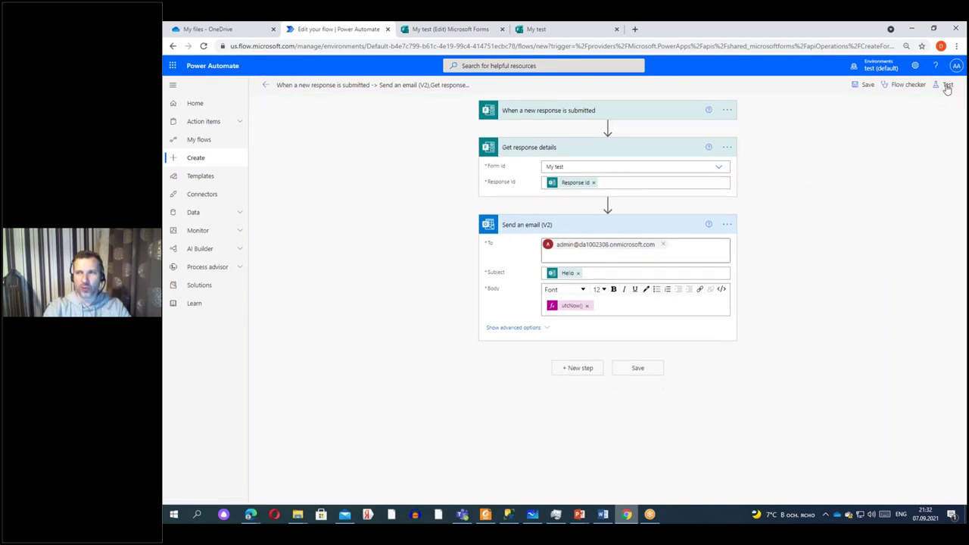
left_click(835, 140)
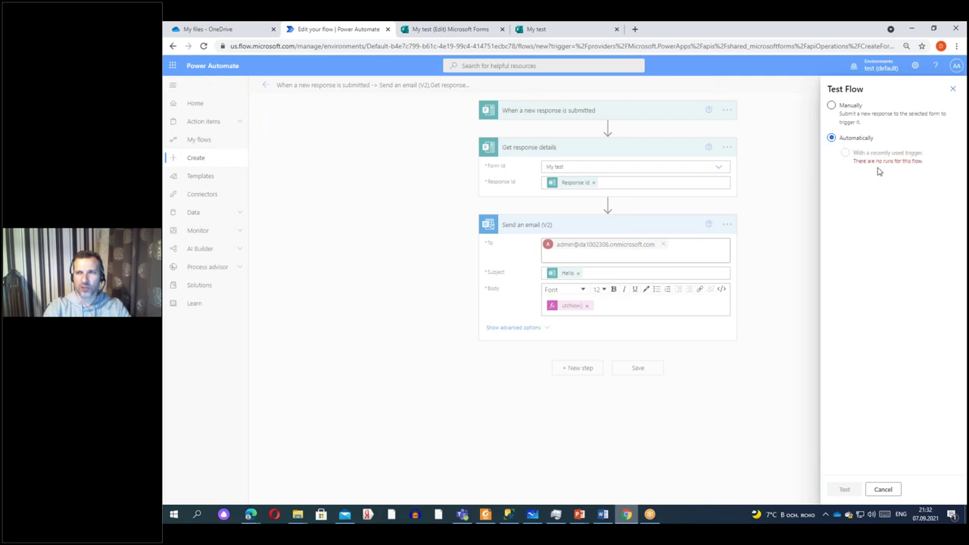
left_click(831, 105)
left_click(844, 489)
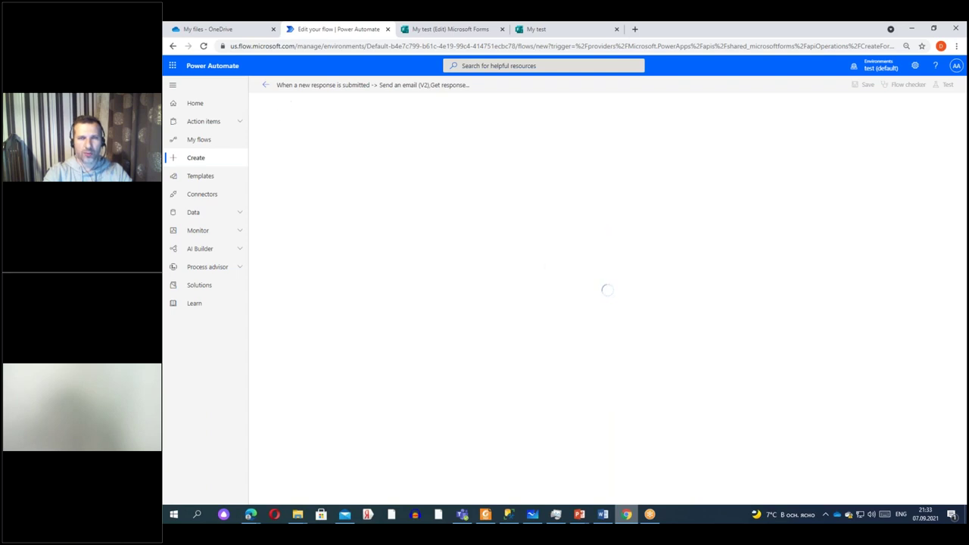
Go to the flow's details page and dismiss the flow-ready notice permanently.
left_click(266, 88)
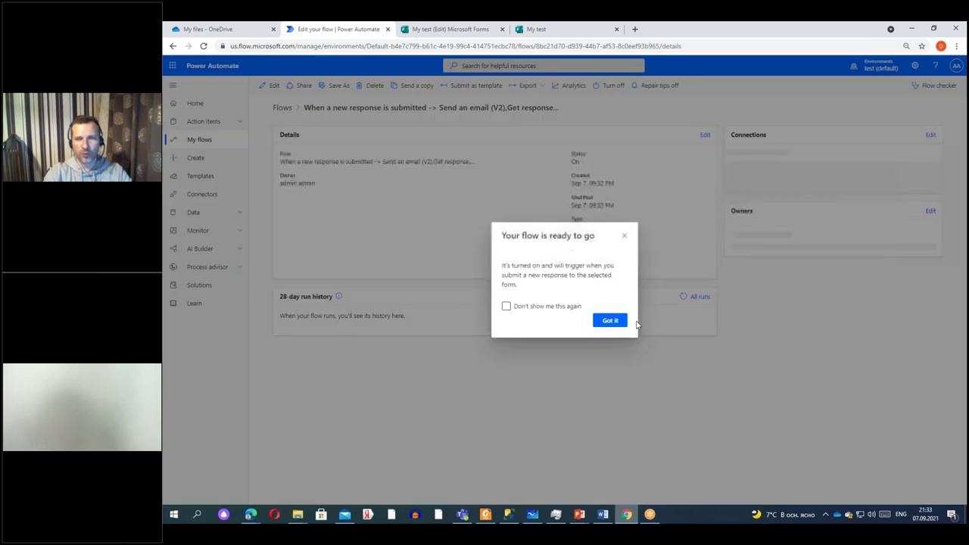
left_click(506, 349)
left_click(610, 362)
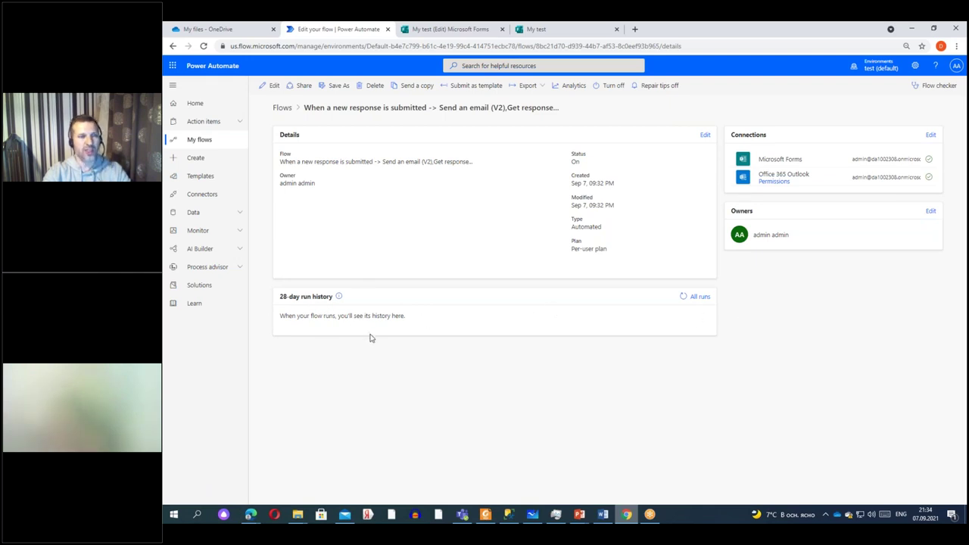
Submit a Yes answer on the My test form, then return to the flow page.
left_click(550, 30)
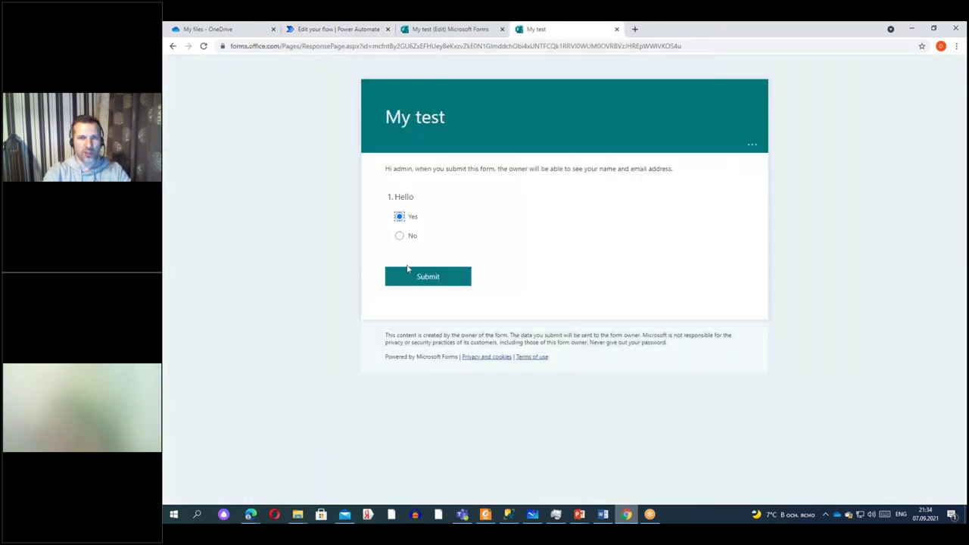
left_click(426, 279)
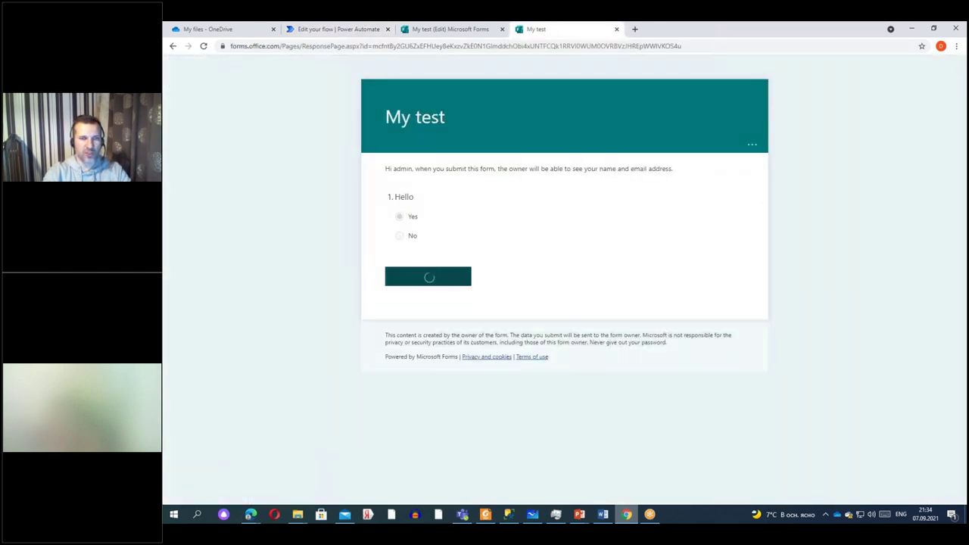
left_click(346, 29)
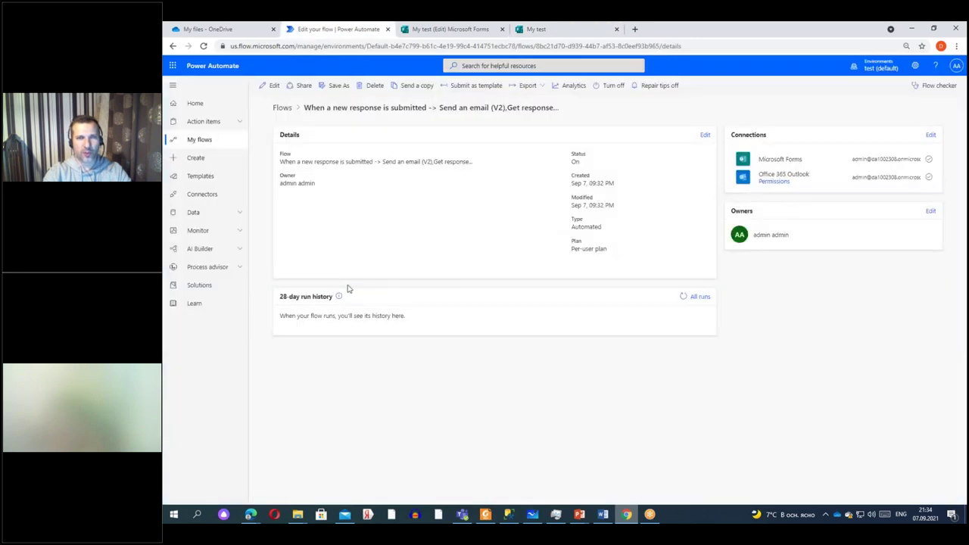
Refresh the run history until the run shows Succeeded, then open that run.
left_click(684, 300)
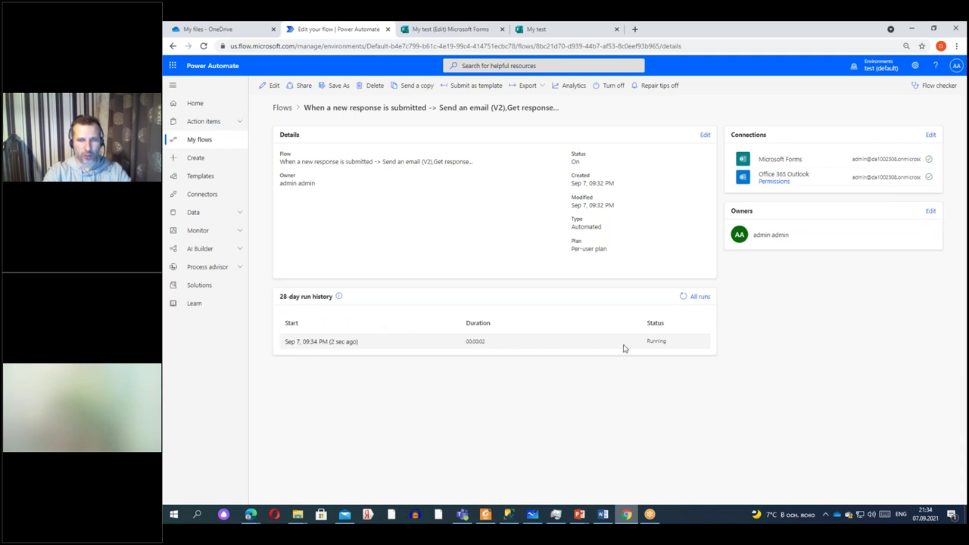
left_click(683, 297)
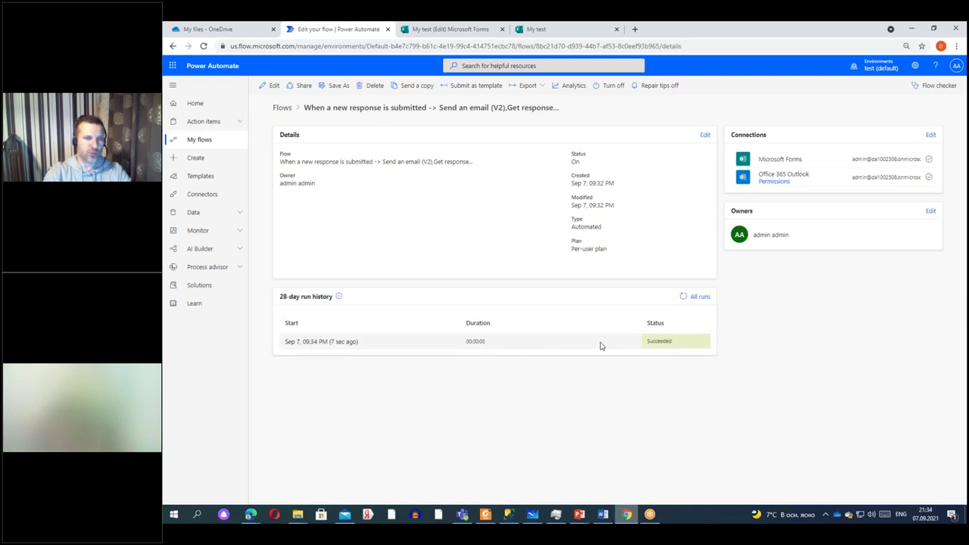
left_click(316, 345)
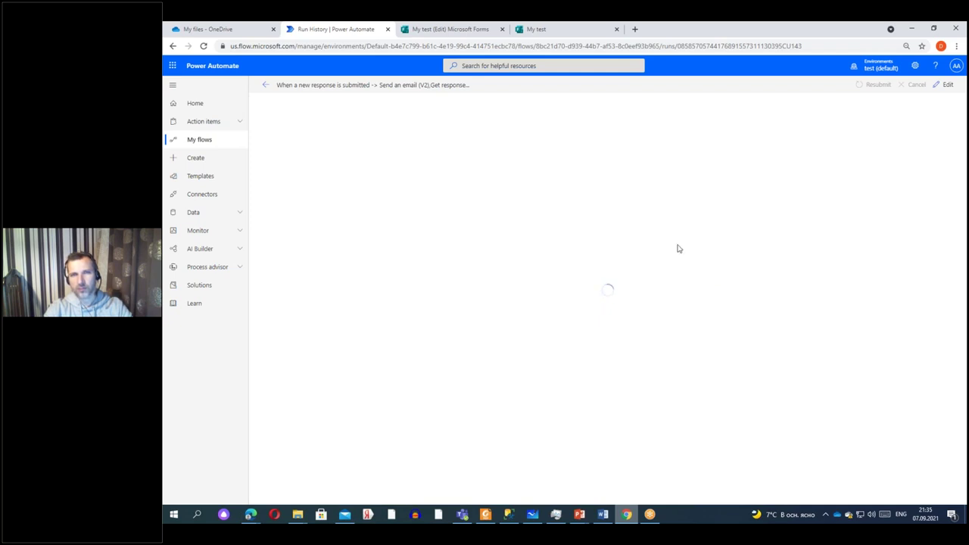
Check the My test form's 7 collected responses, then go back to the flow's run history.
left_click(555, 30)
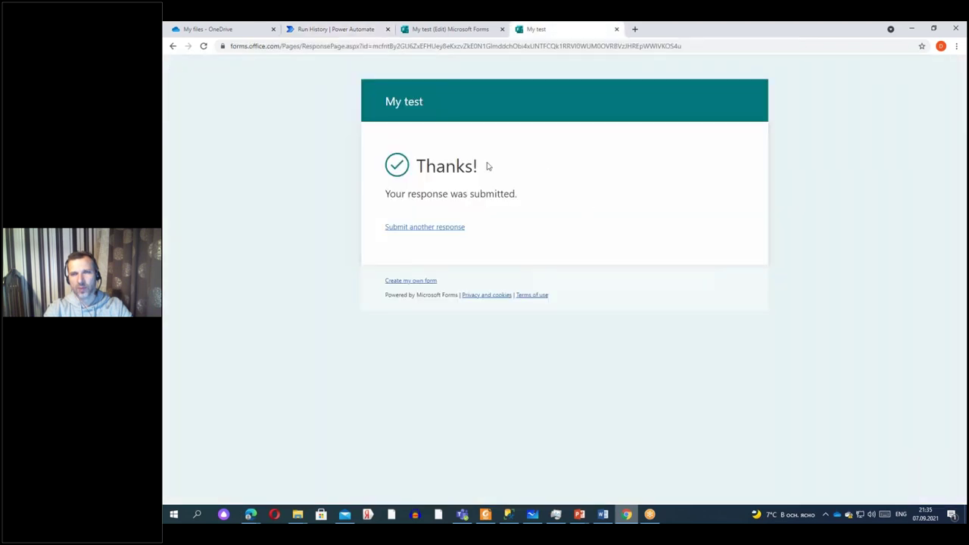
left_click(482, 30)
left_click(568, 119)
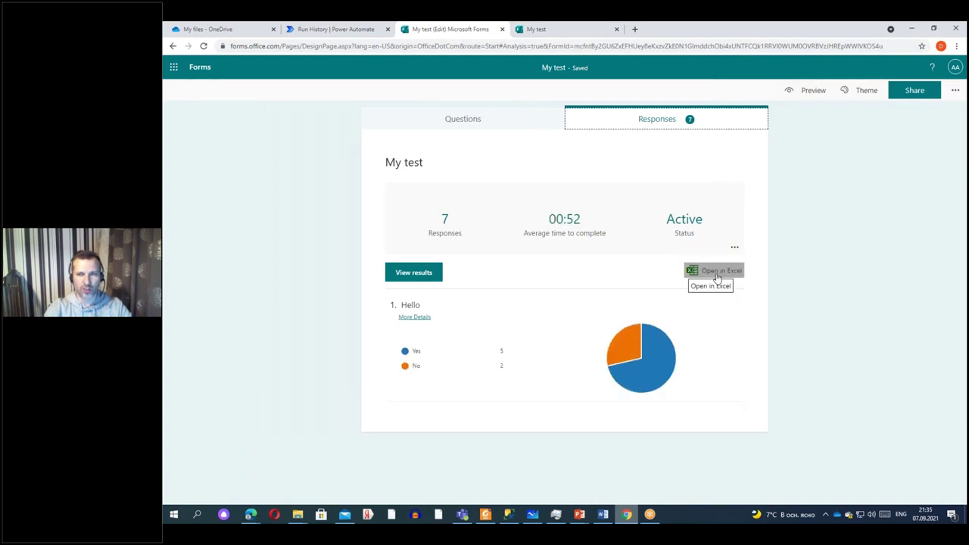
mouse_move(417, 370)
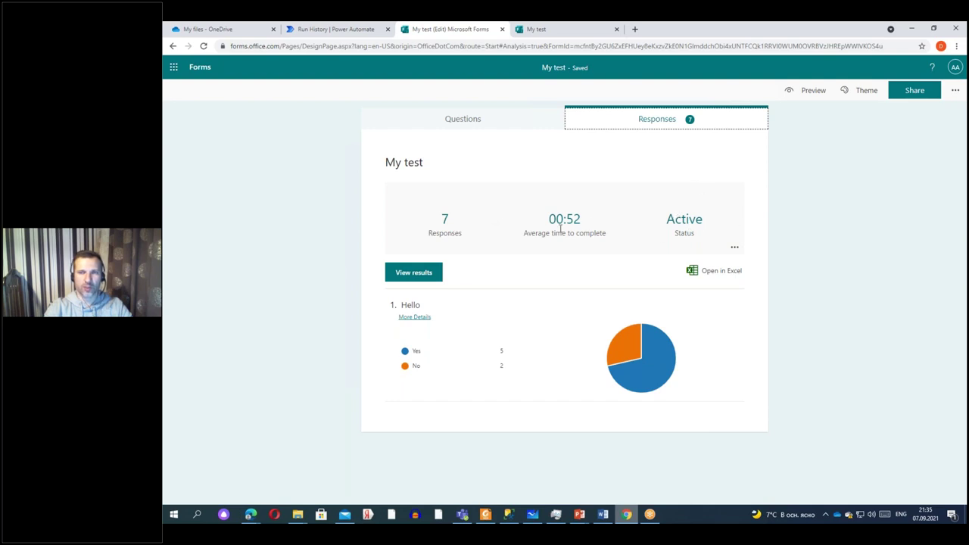
left_click(344, 34)
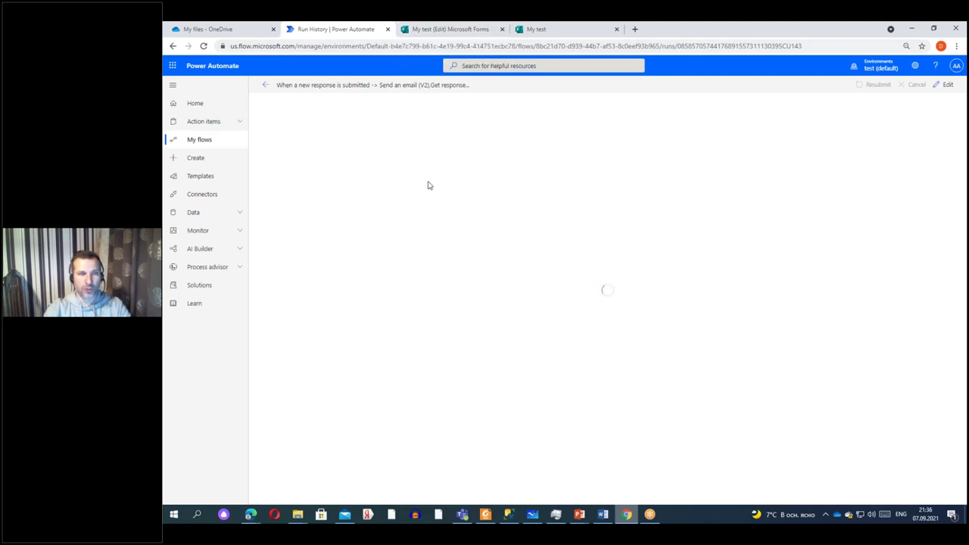
left_click(205, 30)
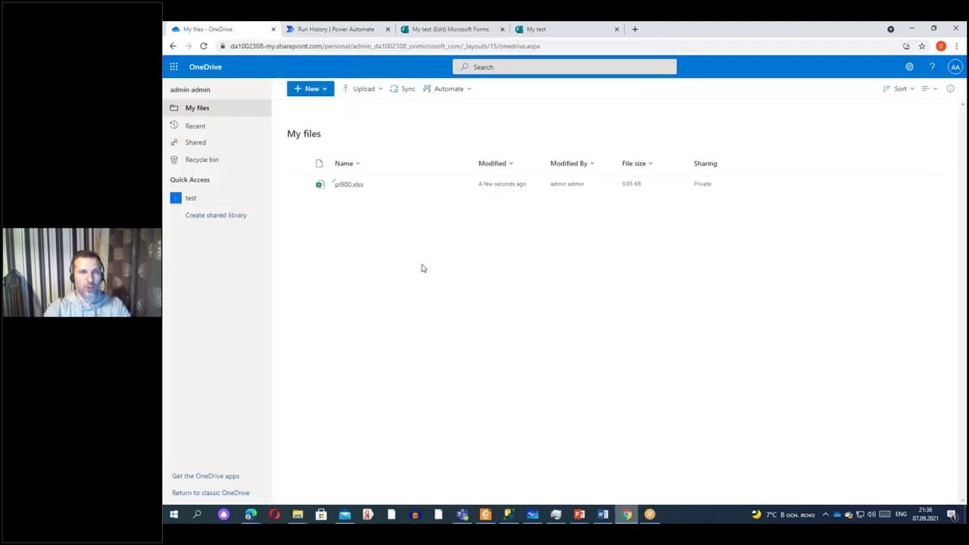
left_click(348, 186)
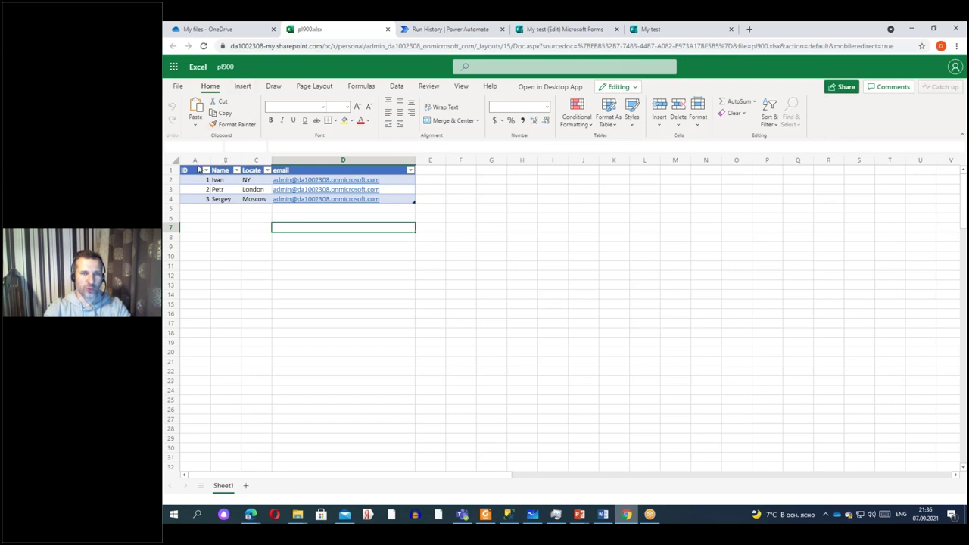
left_click(193, 169)
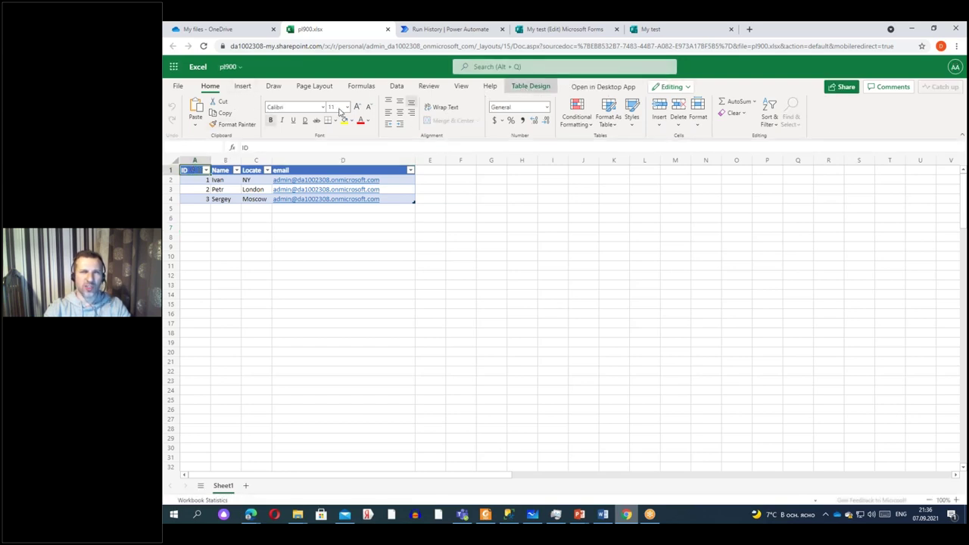
left_click(530, 86)
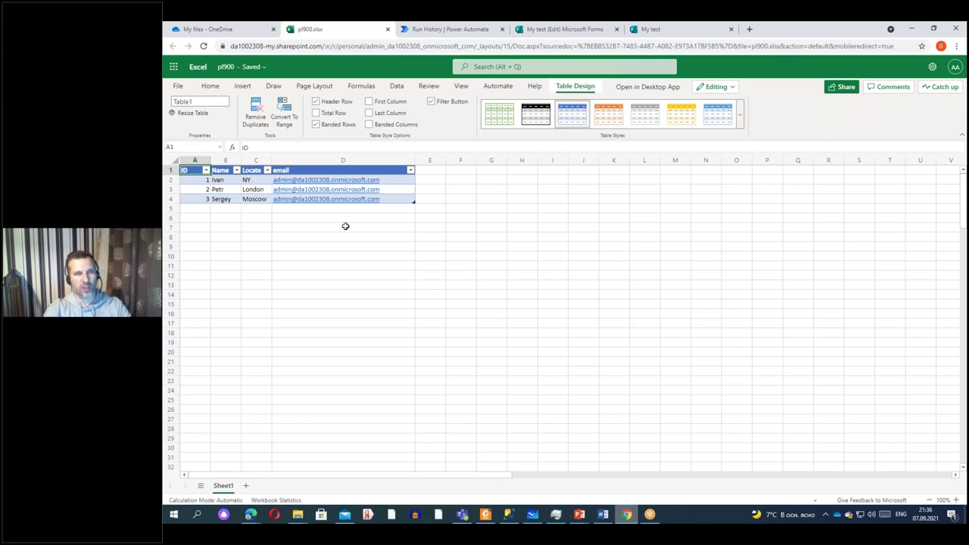
left_click(388, 29)
Open Power Automate home in a new tab and choose New flow > Scheduled cloud flow.
key("ctrl+Tab")
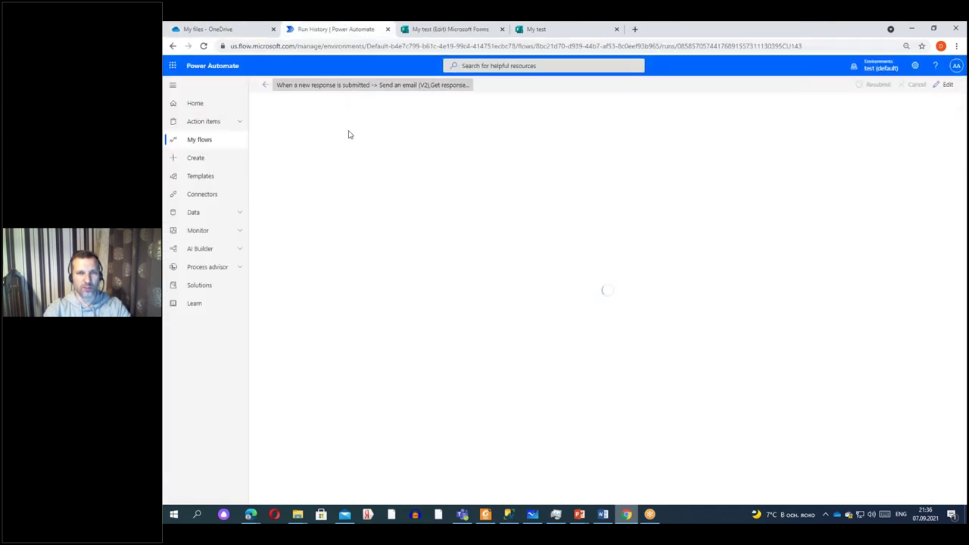
right_click(186, 101)
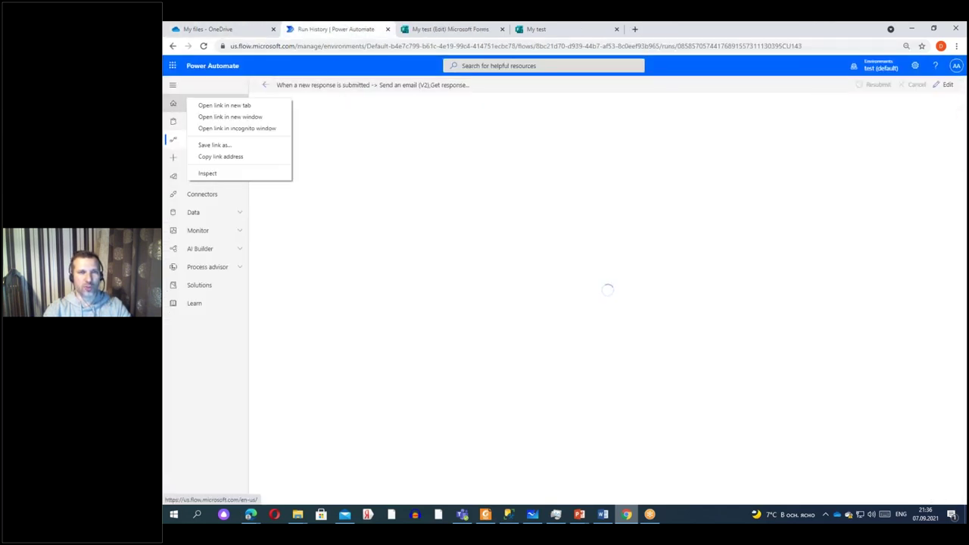
left_click(224, 105)
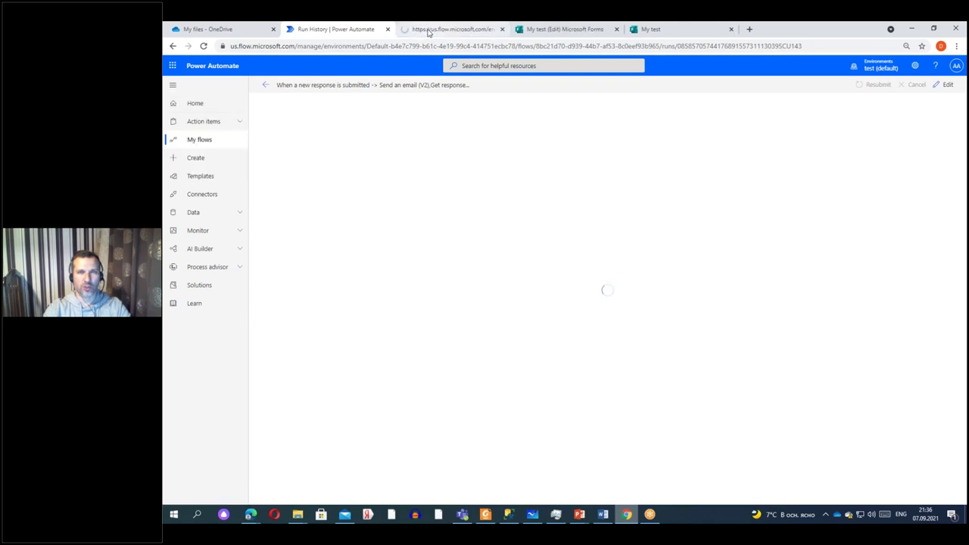
left_click(451, 29)
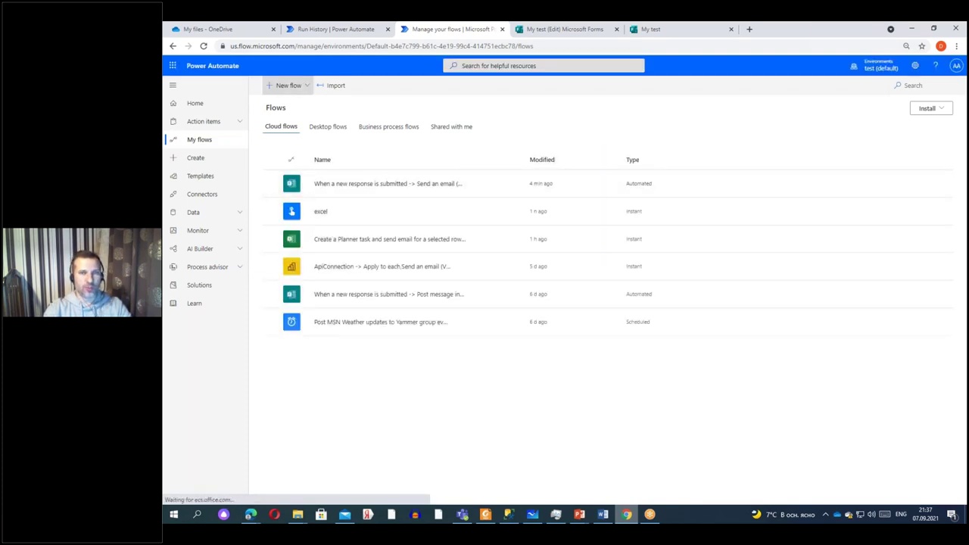
left_click(289, 85)
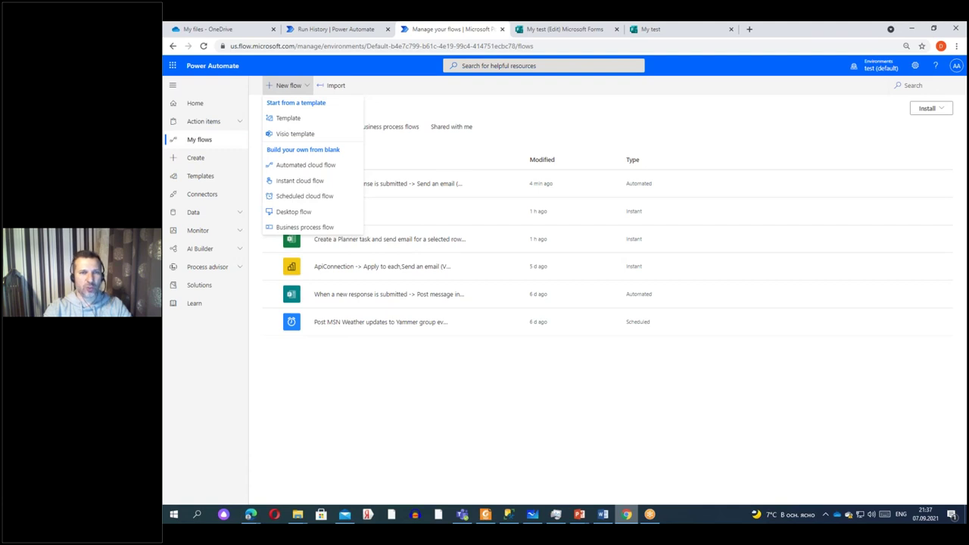
left_click(305, 197)
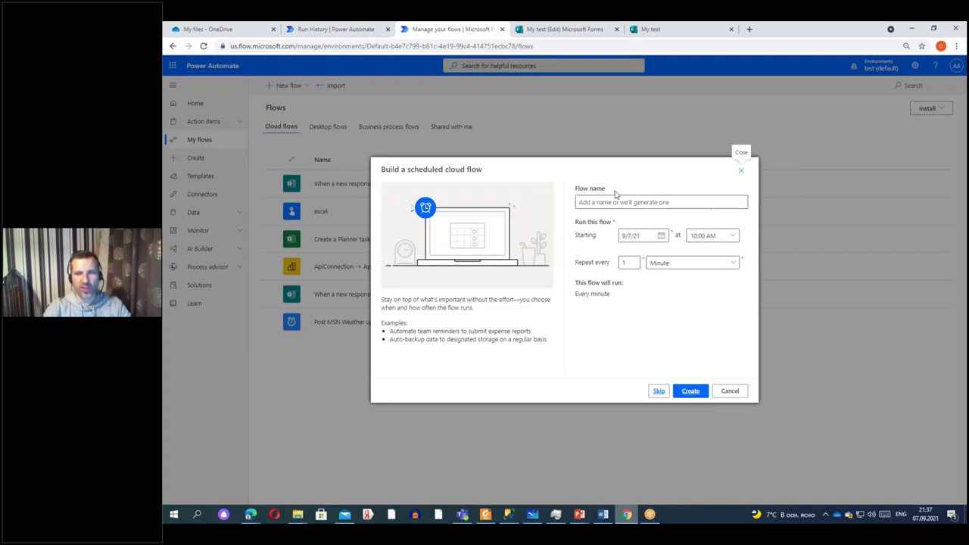
Name the scheduled flow 'excel shed', keep it repeating every 1 Minute, and create it.
left_click(649, 203)
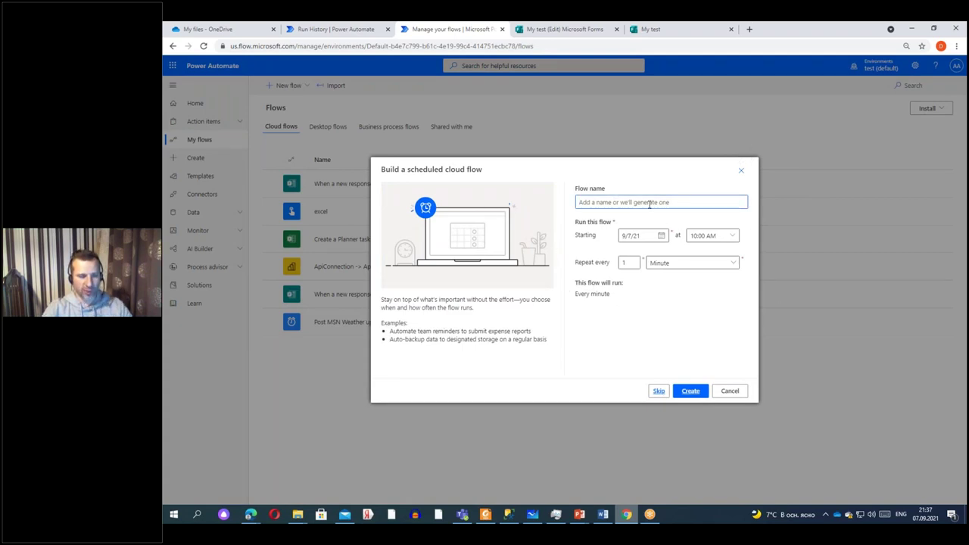
type("excel shed")
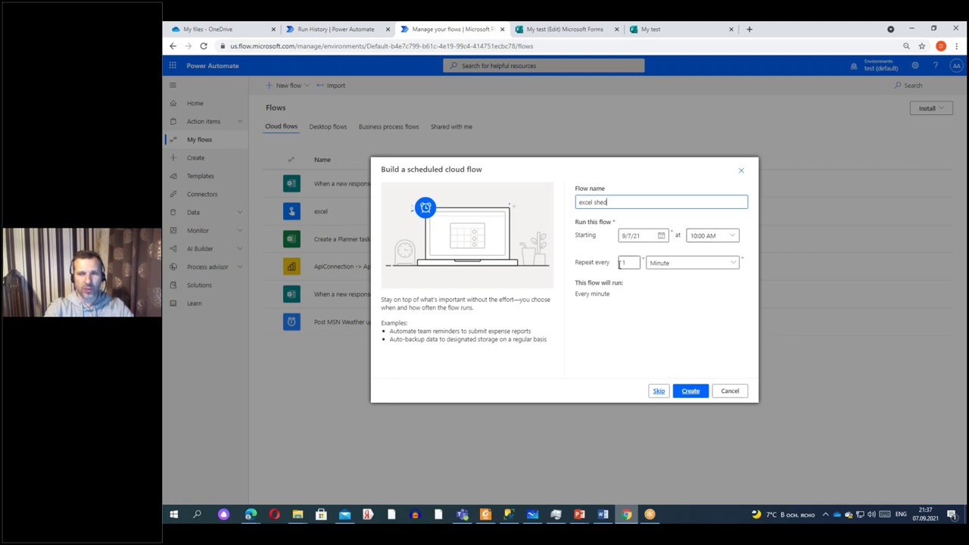
left_click(678, 262)
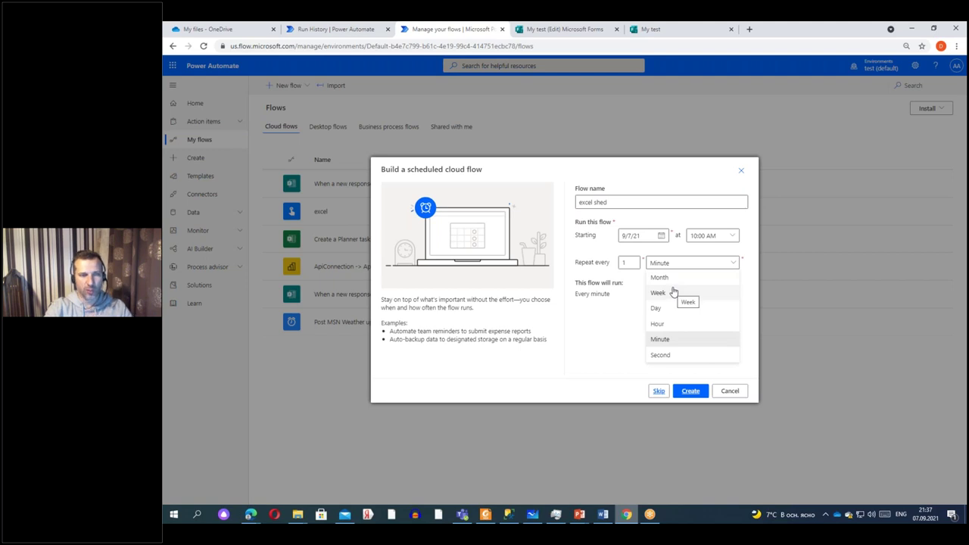
left_click(669, 340)
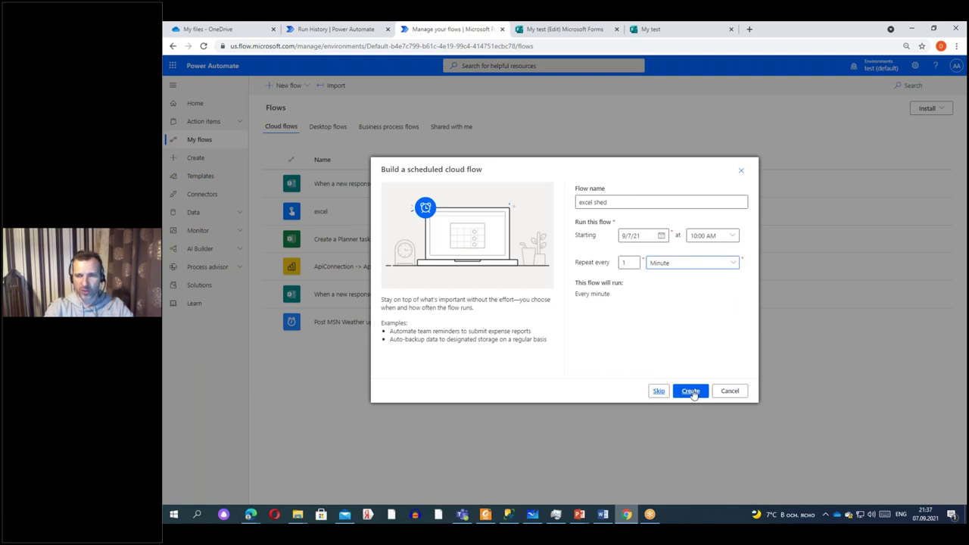
left_click(691, 391)
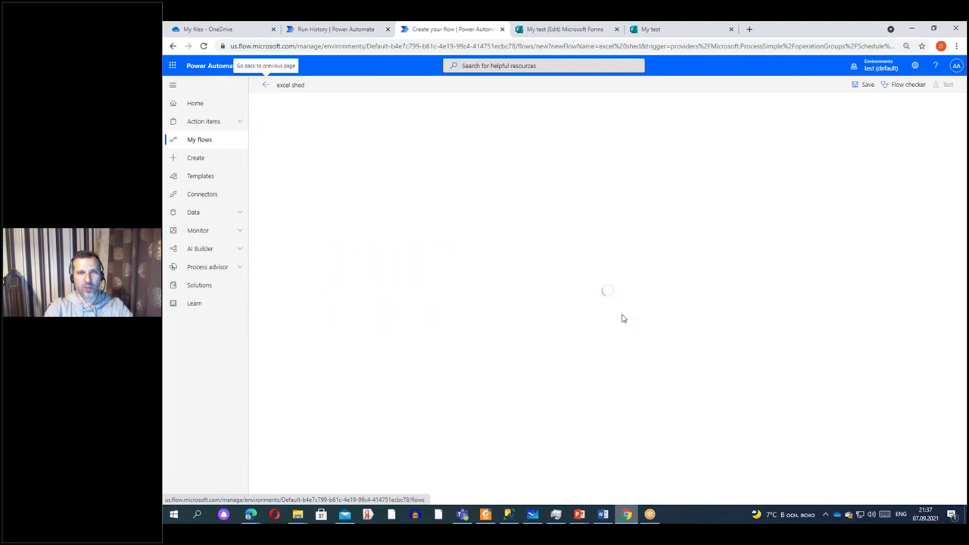
Expand the excel shed Recurrence trigger to show interval 1, frequency Minute, and its advanced settings.
left_click(345, 30)
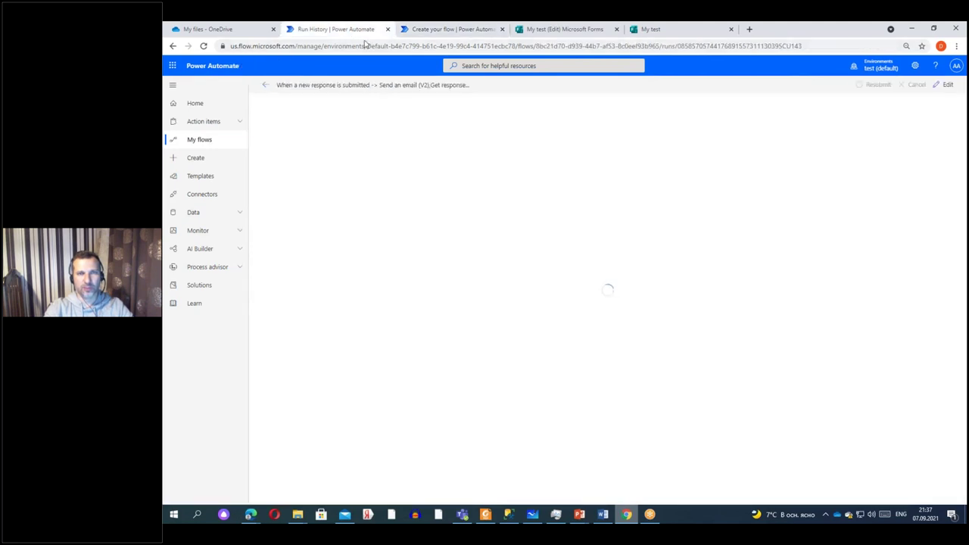
left_click(454, 30)
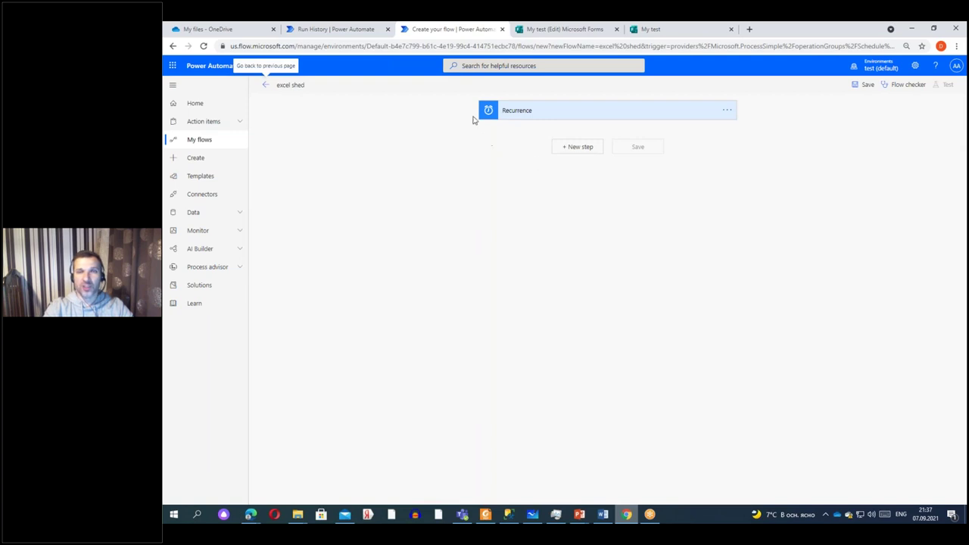
left_click(727, 110)
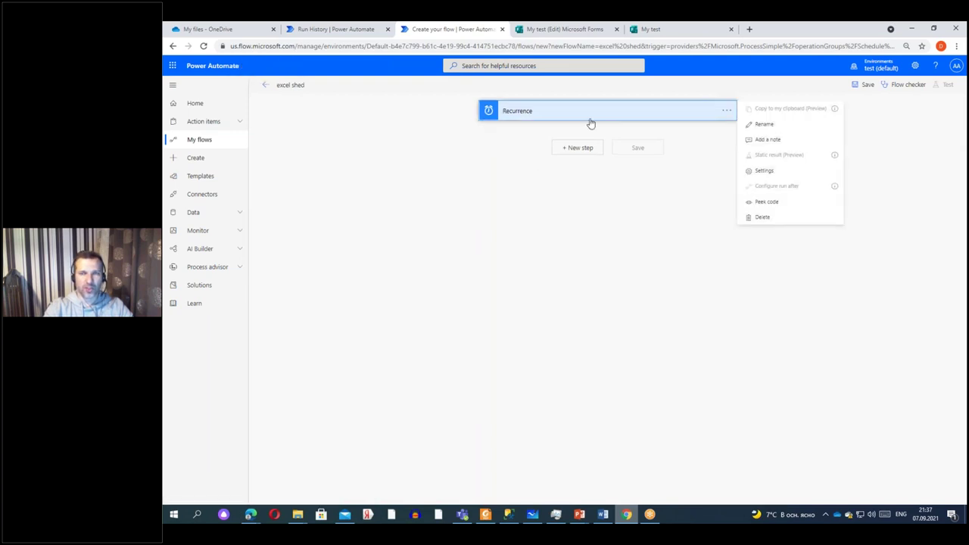
left_click(630, 111)
left_click(617, 114)
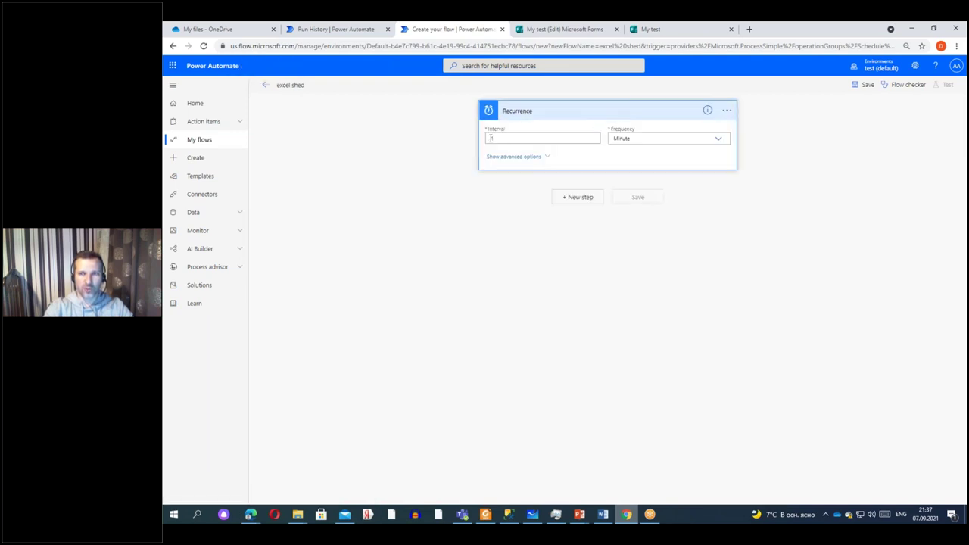
left_click(513, 156)
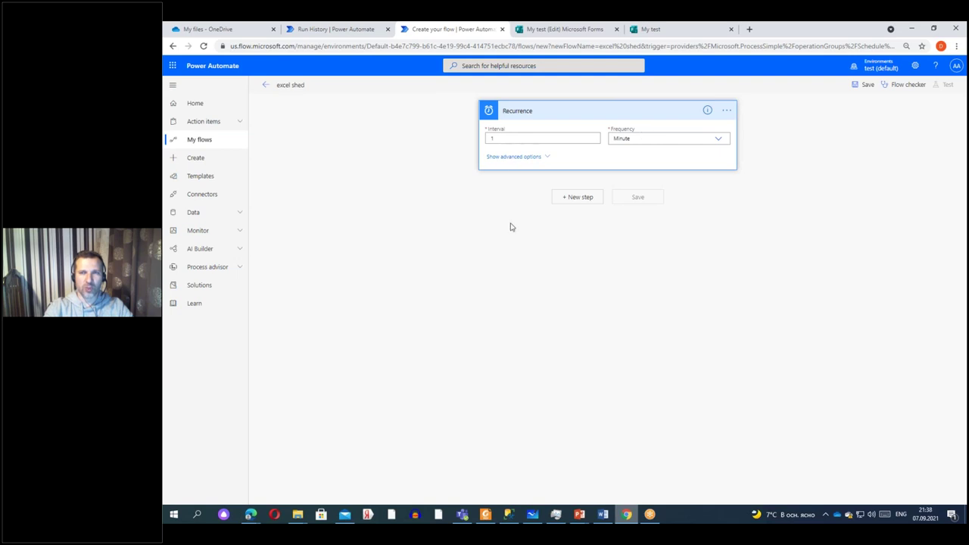